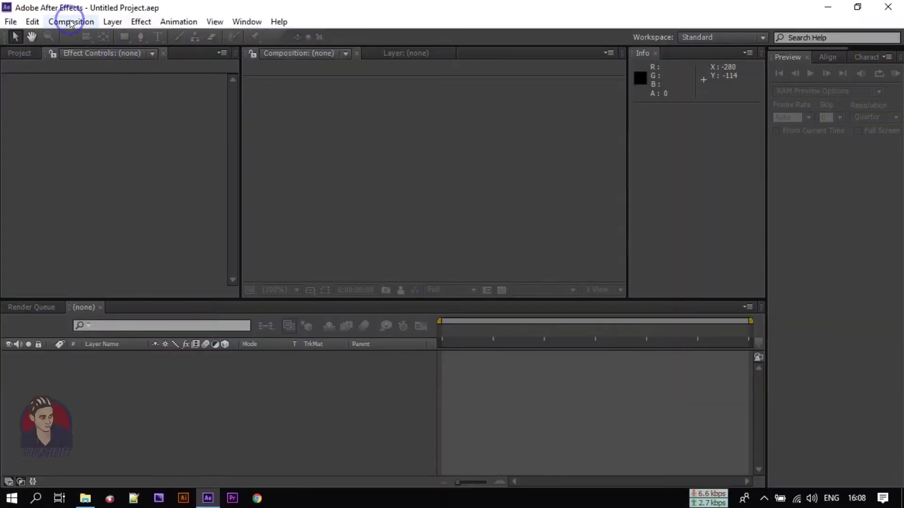
Step: Create an HDTV 1080 29.97 composition, Comp 1, lasting 0;00;05;00
{"action": "left_click", "coordinate": [67, 21]}
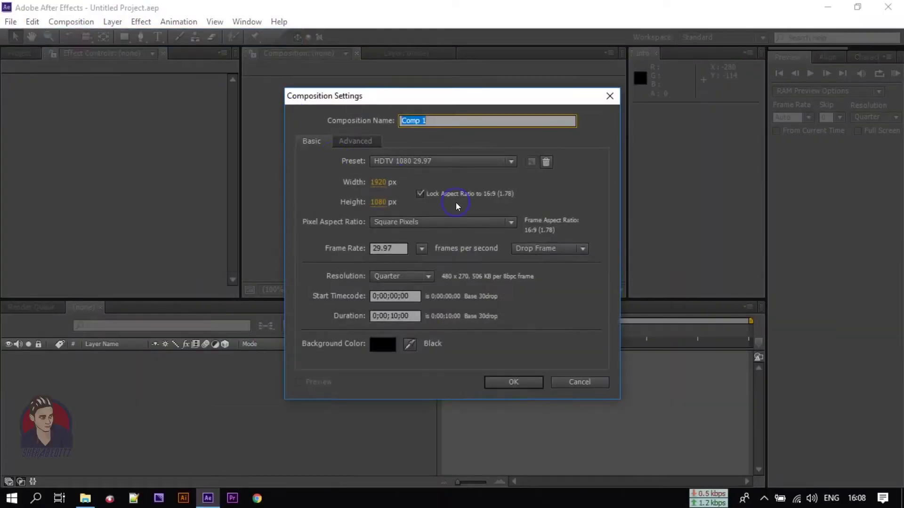
{"action": "left_click", "coordinate": [379, 183]}
{"action": "left_click", "coordinate": [395, 316]}
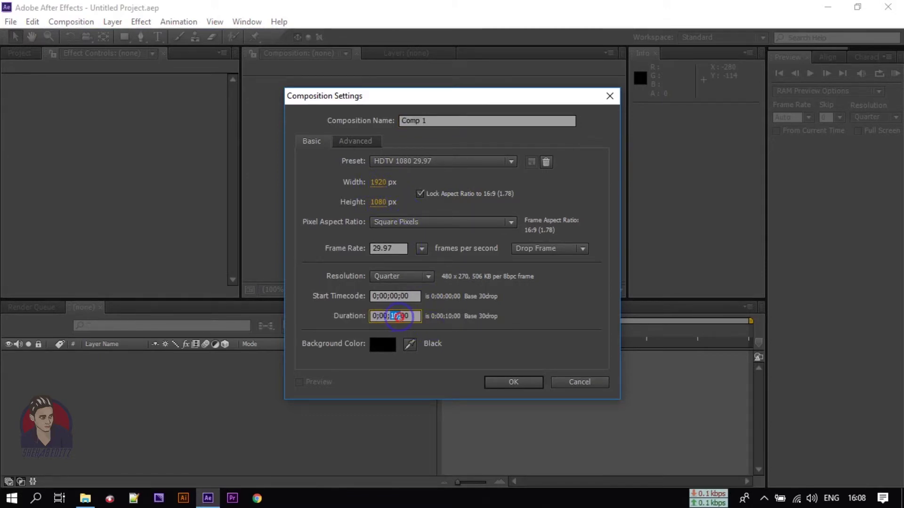
{"action": "type", "text": "05"}
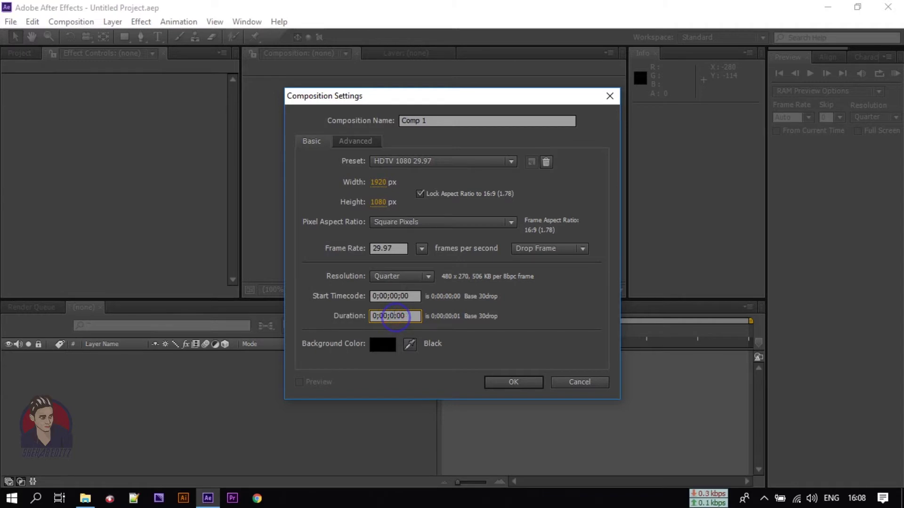
{"action": "left_click", "coordinate": [497, 381]}
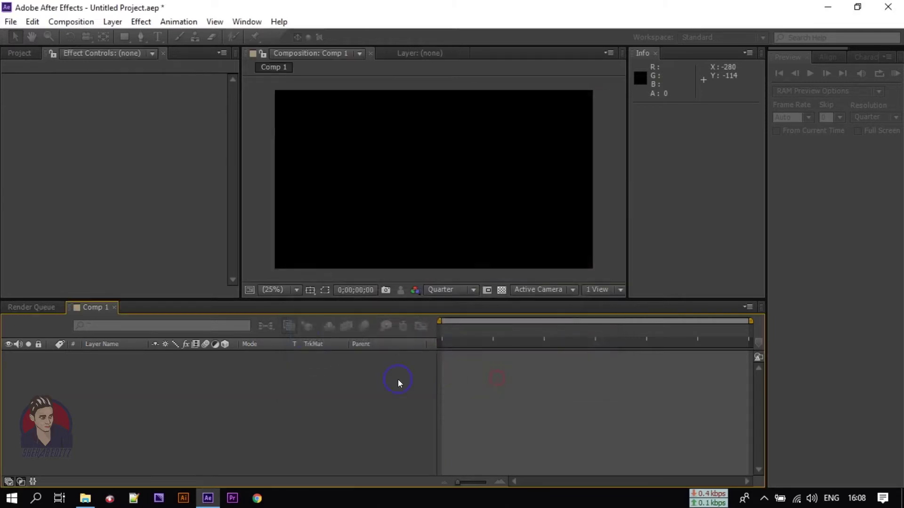
Step: Import Supower Logo.png into the project
{"action": "left_click", "coordinate": [20, 54]}
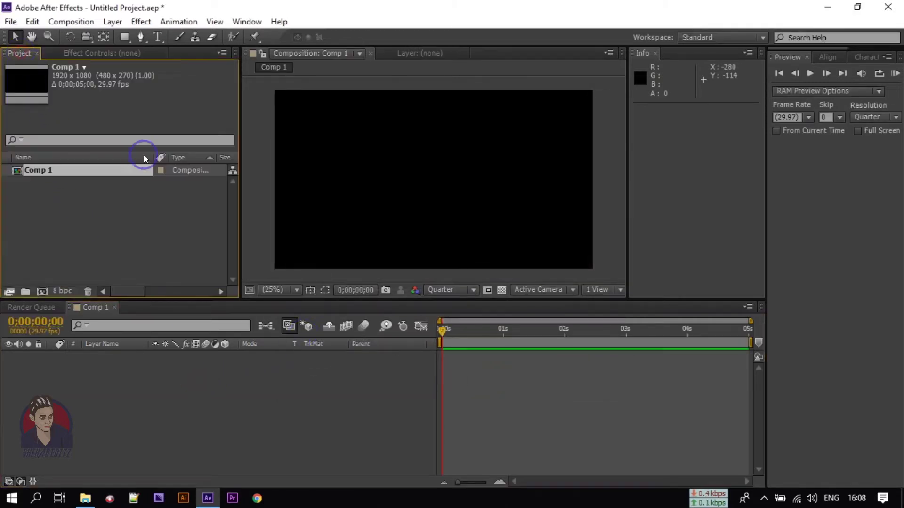
{"action": "right_click", "coordinate": [44, 210]}
{"action": "mouse_move", "coordinate": [80, 259]}
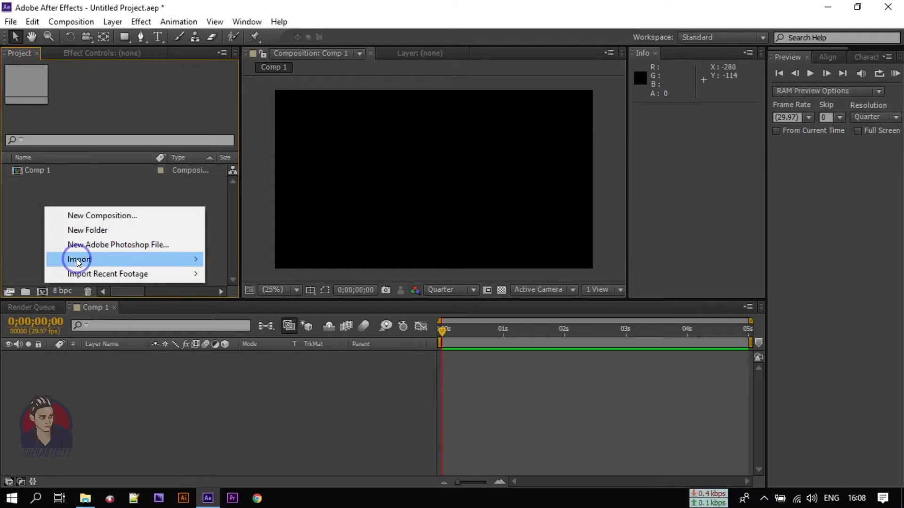
{"action": "left_click", "coordinate": [241, 263]}
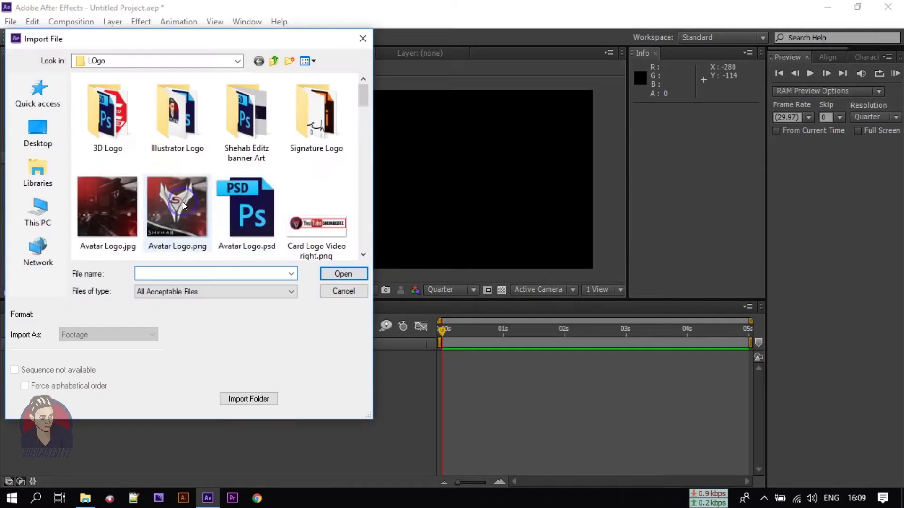
{"action": "scroll", "coordinate": [212, 212], "scroll_direction": "down", "scroll_amount": 5}
{"action": "scroll", "coordinate": [148, 206], "scroll_direction": "down", "scroll_amount": 5}
{"action": "scroll", "coordinate": [247, 212], "scroll_direction": "down", "scroll_amount": 2}
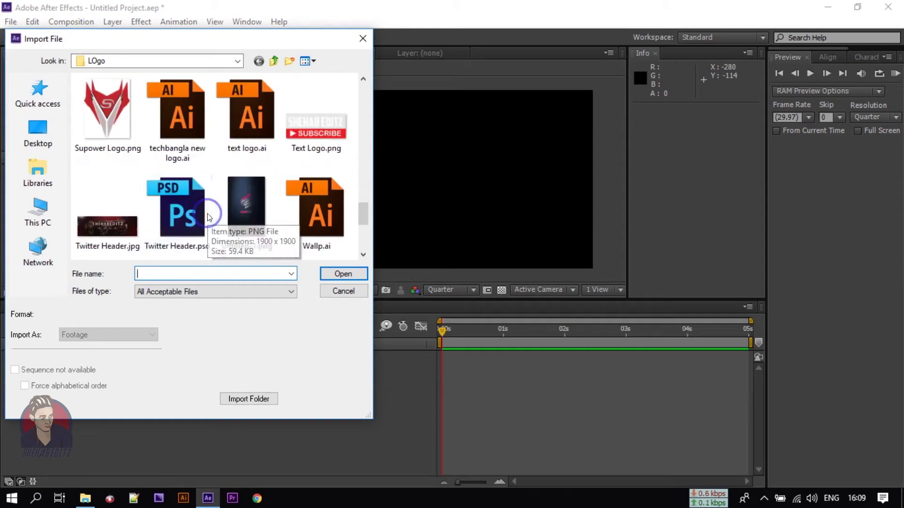
{"action": "left_click", "coordinate": [115, 132]}
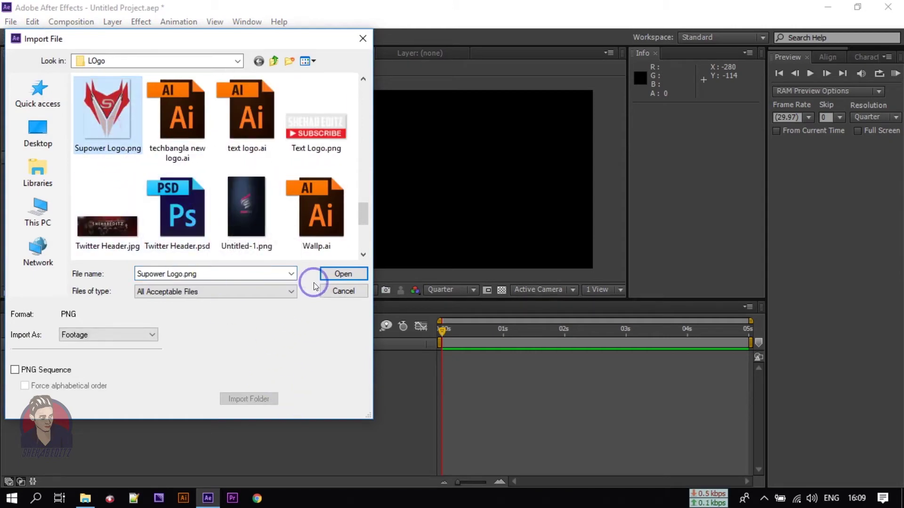
{"action": "left_click", "coordinate": [336, 274]}
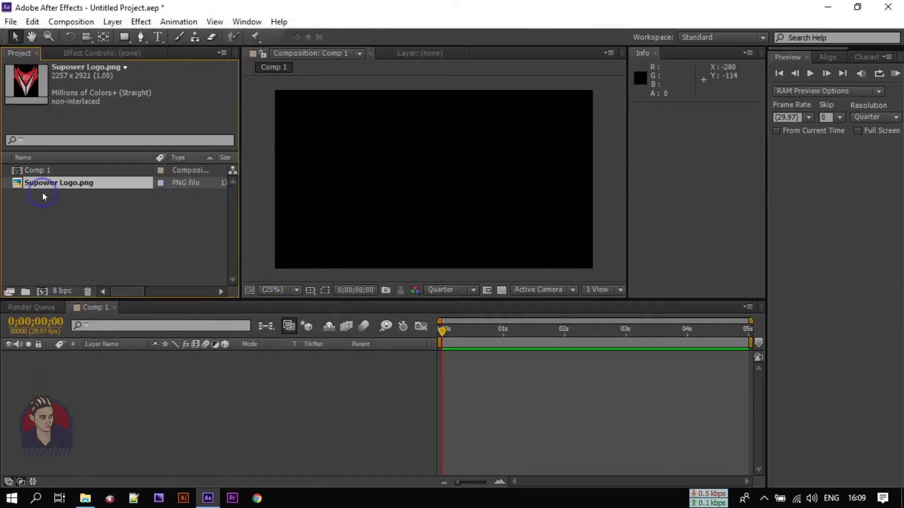
Step: Place Supower Logo.png in Comp 1 and scale it to 15%
{"action": "mouse_move", "coordinate": [43, 186]}
{"action": "left_mouse_down"}
{"action": "mouse_move", "coordinate": [90, 375]}
{"action": "mouse_move", "coordinate": [104, 358]}
{"action": "left_mouse_up"}
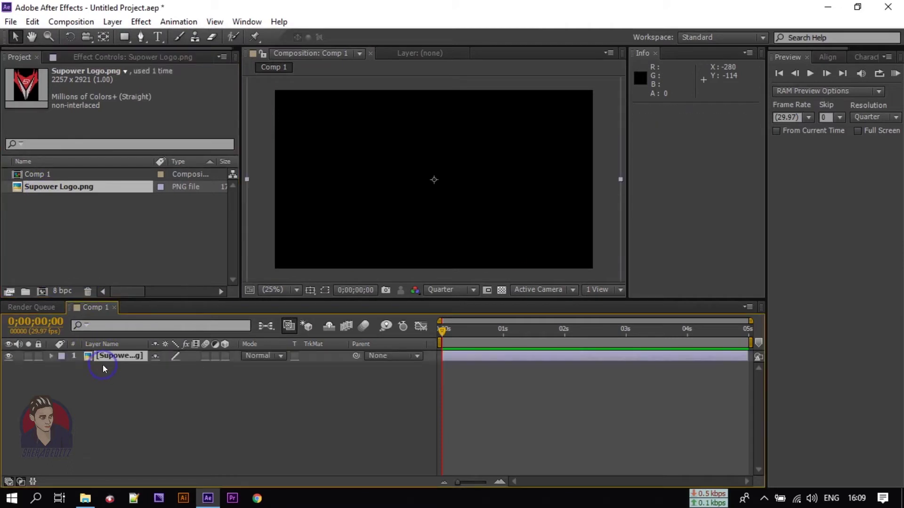
{"action": "key", "text": "s"}
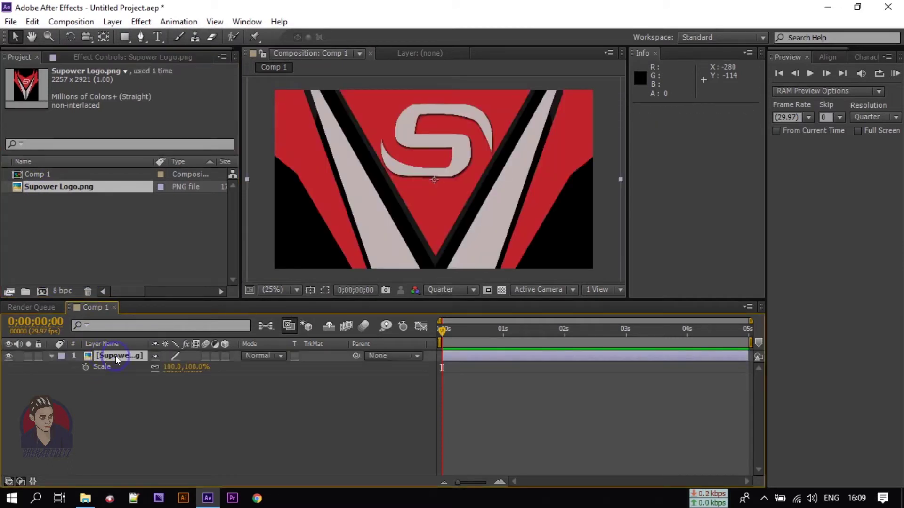
{"action": "left_click", "coordinate": [172, 367]}
{"action": "type", "text": "15"}
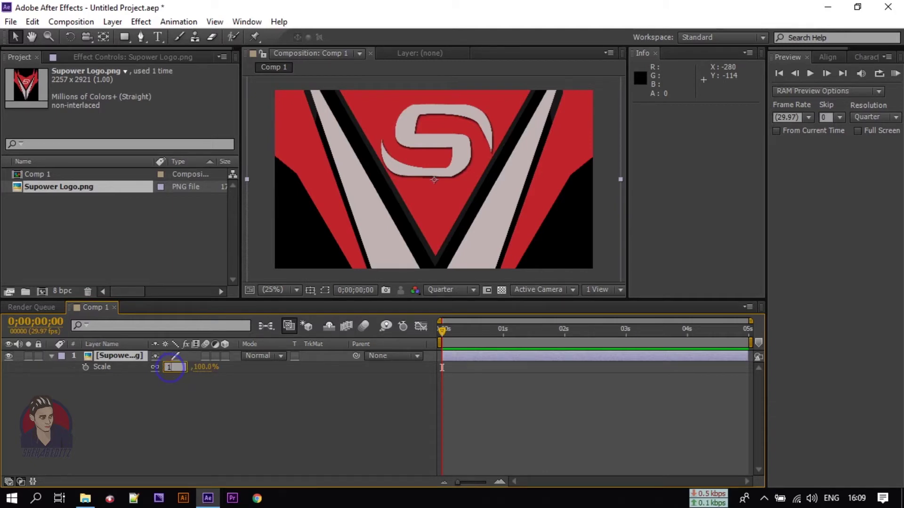
{"action": "key", "text": "Return"}
{"action": "left_click", "coordinate": [164, 394]}
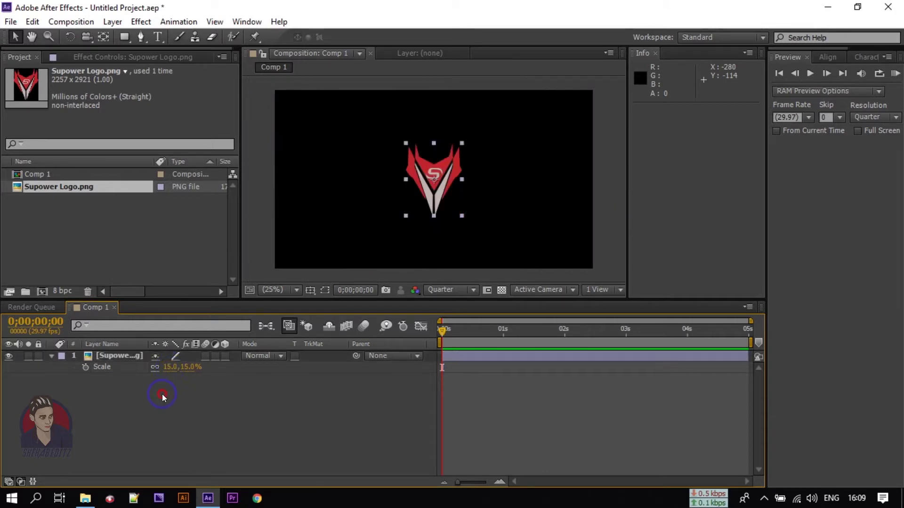
Step: Pre-compose the logo layer into a new composition named Logo
{"action": "left_click", "coordinate": [104, 357]}
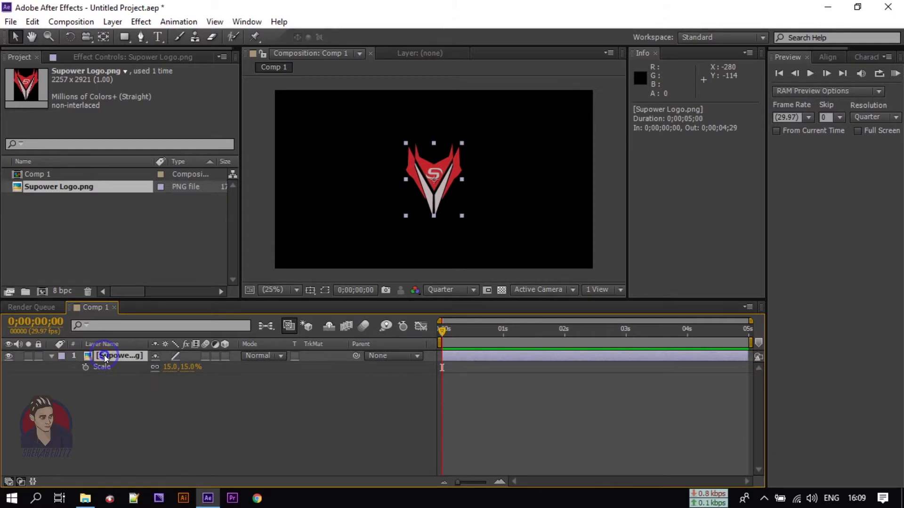
{"action": "right_click", "coordinate": [105, 358]}
{"action": "left_click", "coordinate": [138, 407]}
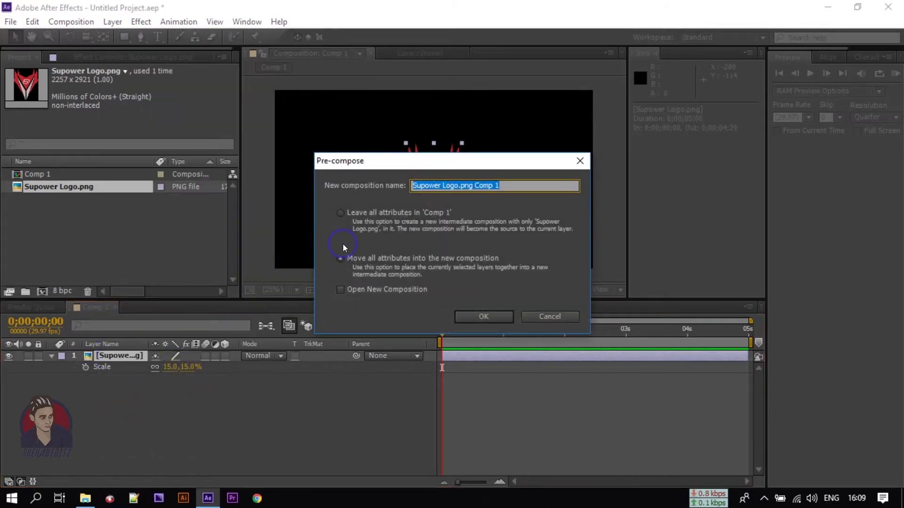
{"action": "type", "text": "Logo"}
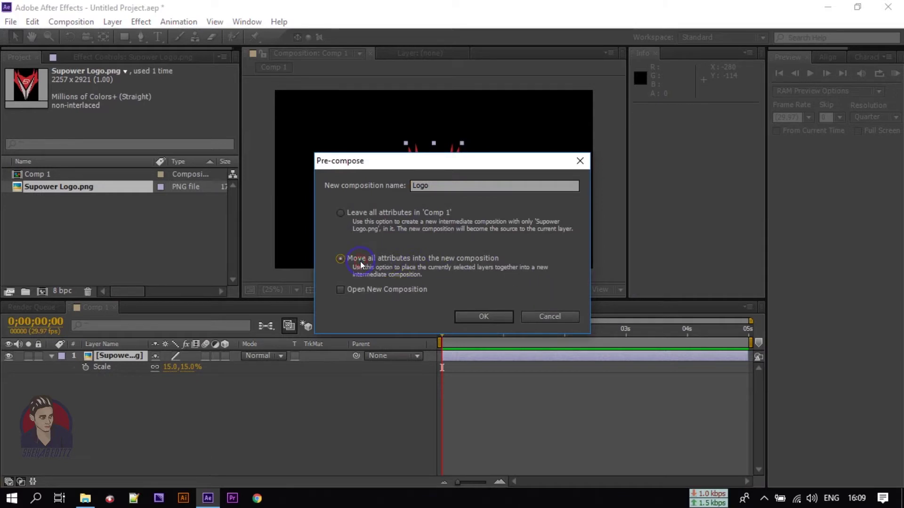
{"action": "left_click", "coordinate": [485, 319]}
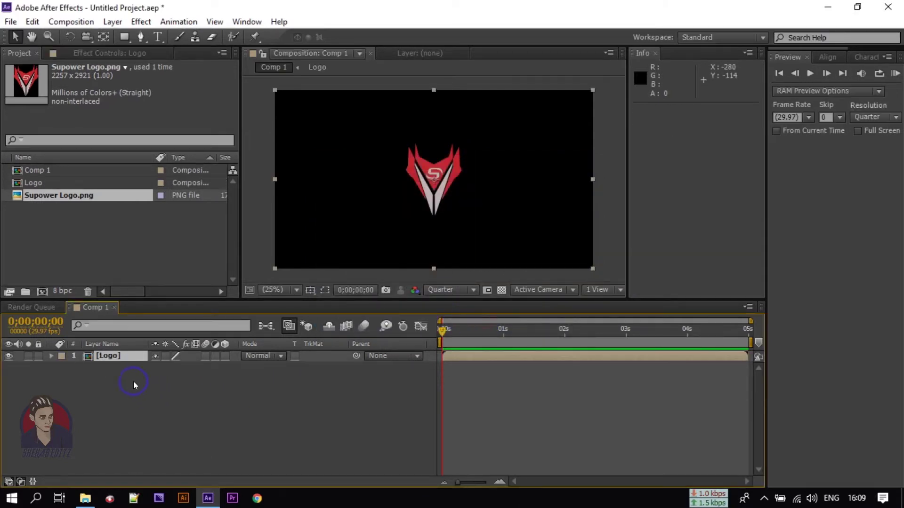
{"action": "left_click", "coordinate": [105, 357]}
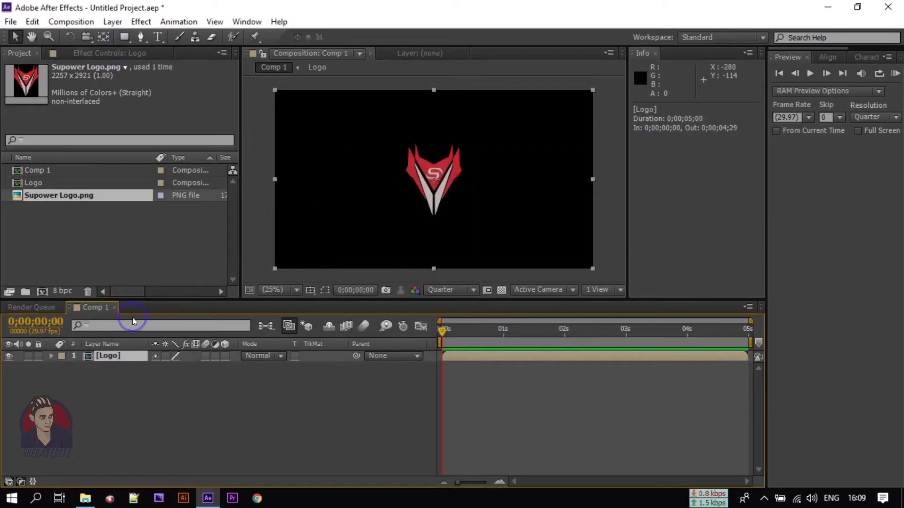
Step: Auto-trace the Logo layer with Channel set to Luminance
{"action": "left_click", "coordinate": [111, 357]}
{"action": "left_click", "coordinate": [112, 21]}
{"action": "mouse_move", "coordinate": [164, 469]}
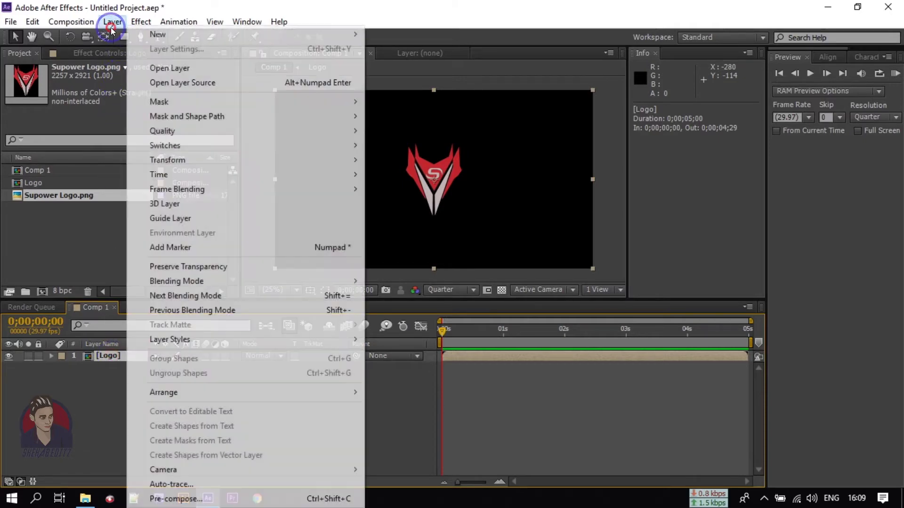
{"action": "left_click", "coordinate": [208, 484]}
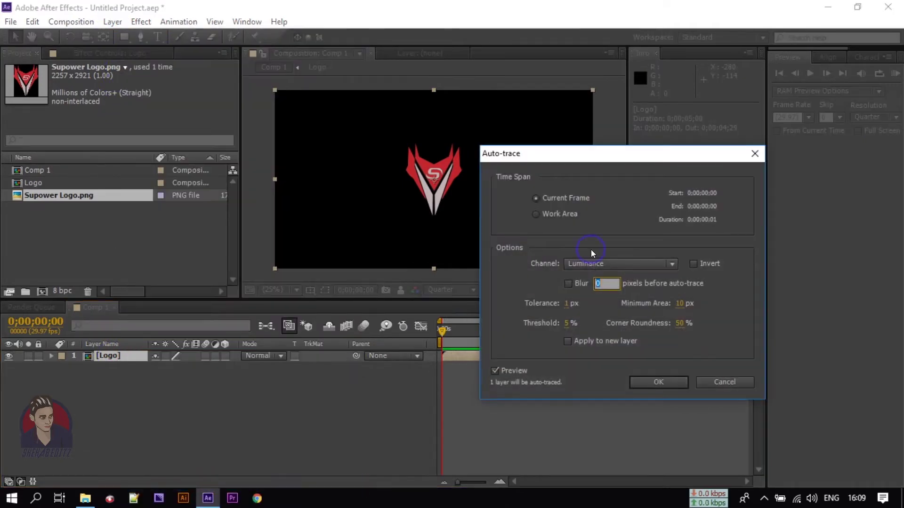
{"action": "left_click", "coordinate": [583, 265]}
{"action": "left_click", "coordinate": [606, 338]}
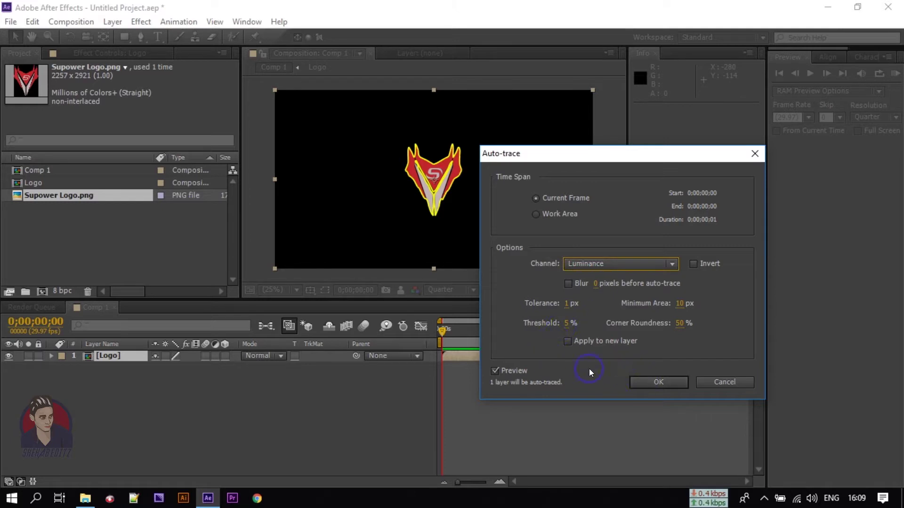
{"action": "left_click", "coordinate": [567, 341]}
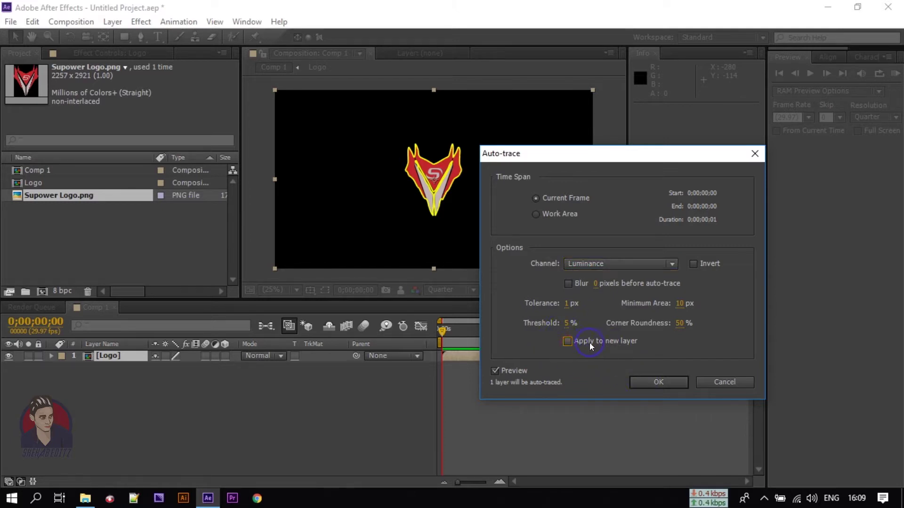
{"action": "left_click", "coordinate": [656, 382]}
{"action": "left_click", "coordinate": [106, 357]}
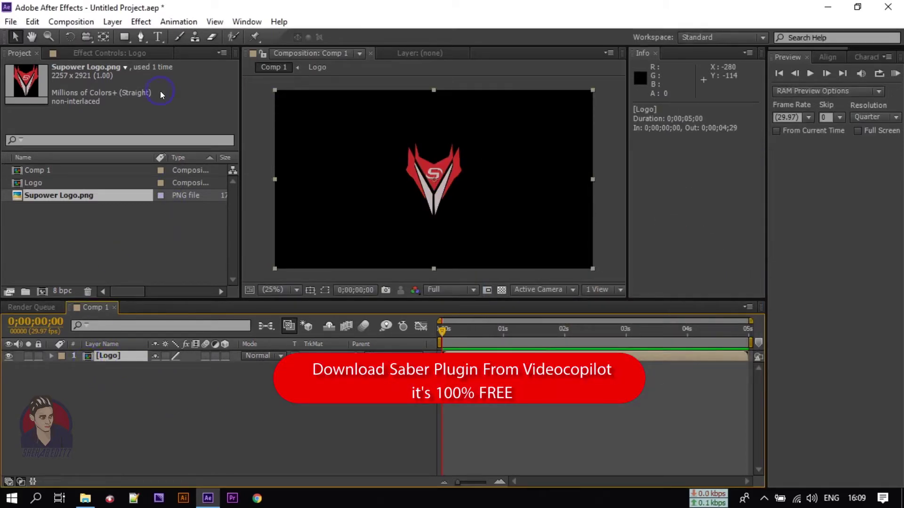
Step: Apply Video Copilot Saber to the Logo layer with Core Type set to Layer Masks
{"action": "left_click", "coordinate": [141, 22]}
{"action": "mouse_move", "coordinate": [174, 450]}
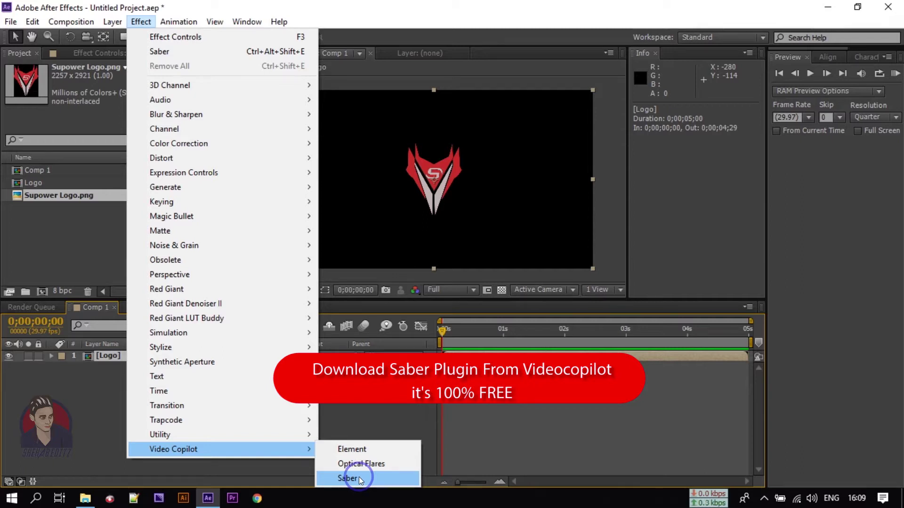
{"action": "left_click", "coordinate": [358, 477]}
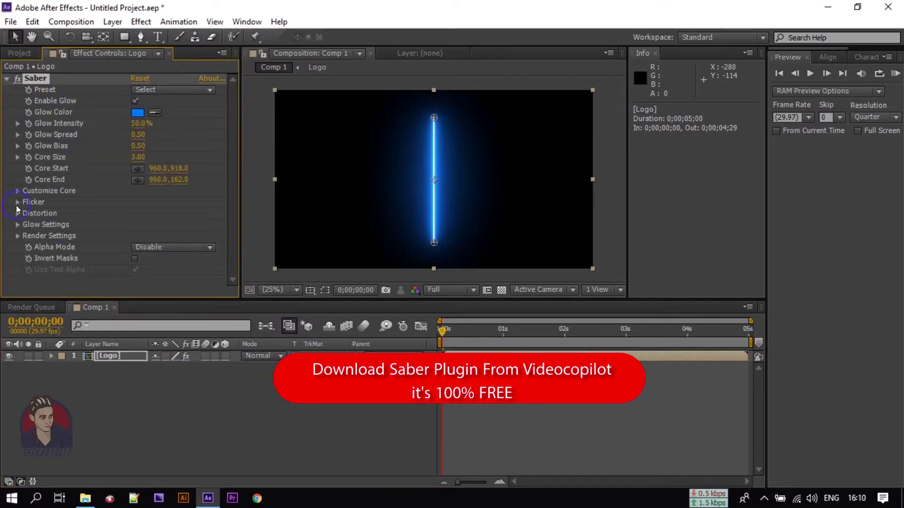
{"action": "left_click", "coordinate": [19, 190]}
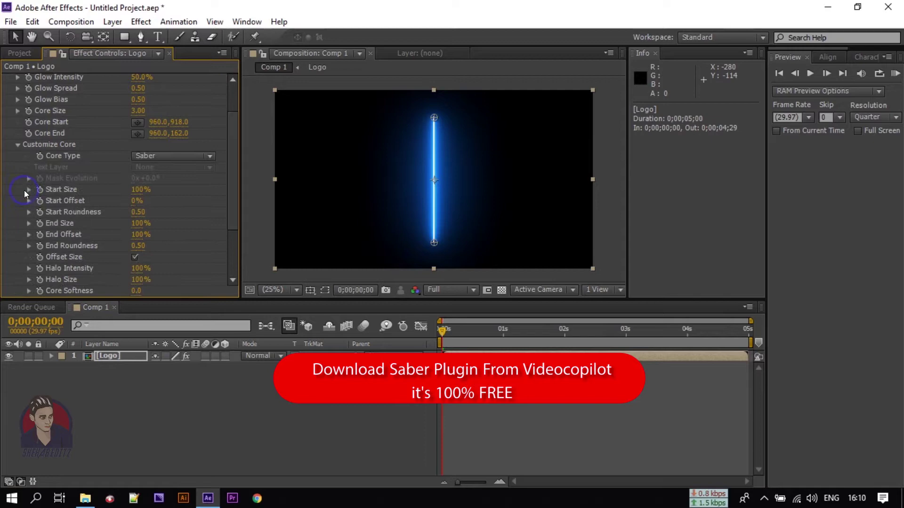
{"action": "left_click", "coordinate": [166, 157]}
{"action": "left_click", "coordinate": [176, 185]}
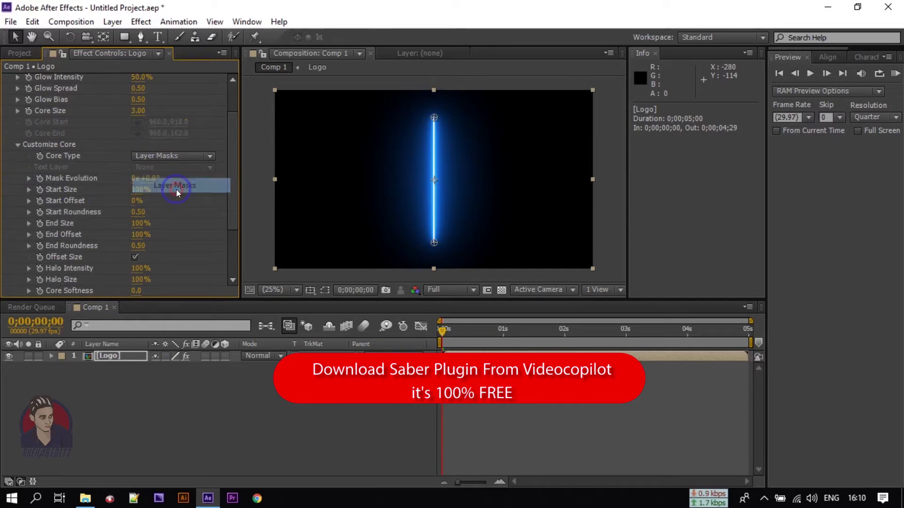
{"action": "left_click", "coordinate": [20, 146]}
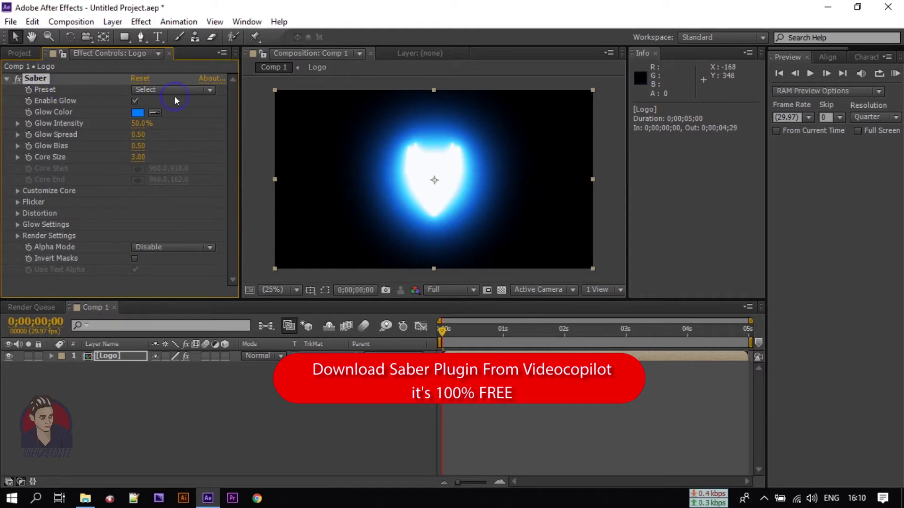
{"action": "left_click", "coordinate": [150, 90]}
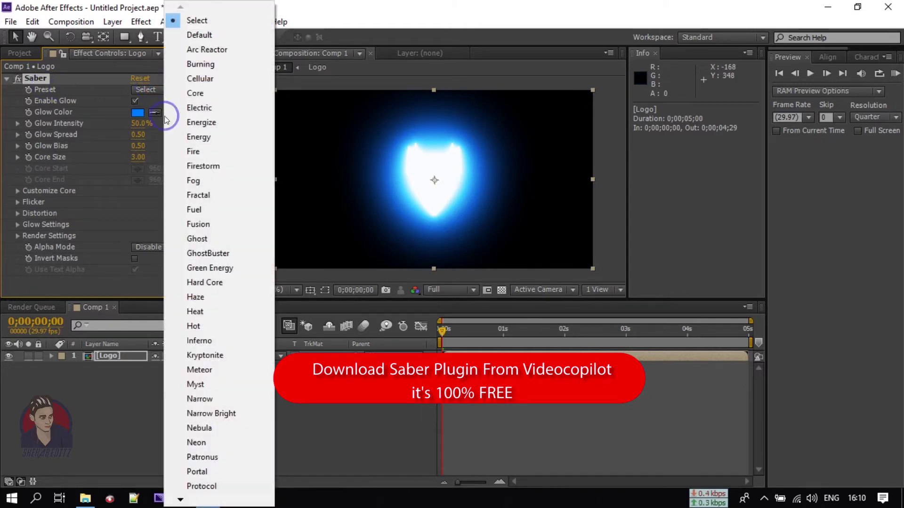
Step: Apply the Arc Reactor saber preset, set Core Size to 1.80, and scrub to preview
{"action": "left_click", "coordinate": [201, 49]}
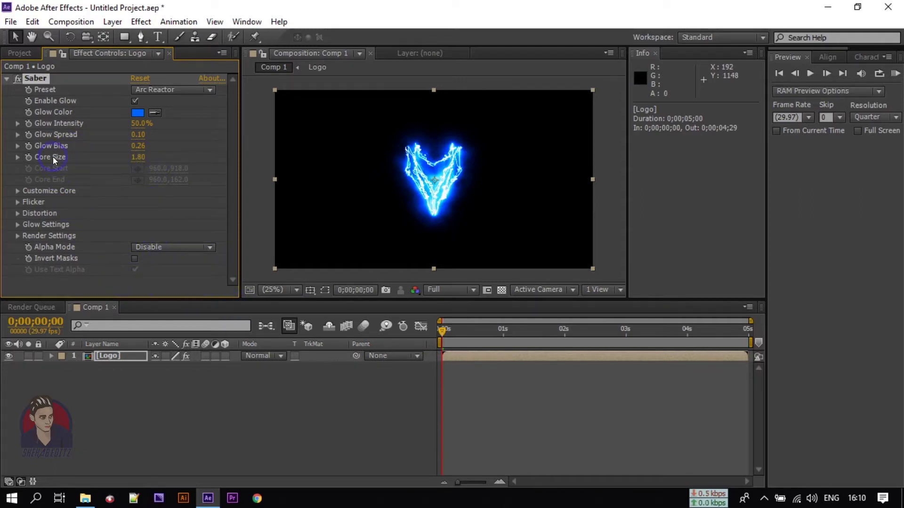
{"action": "left_click", "coordinate": [141, 157]}
{"action": "type", "text": "1"}
{"action": "key", "text": "Return"}
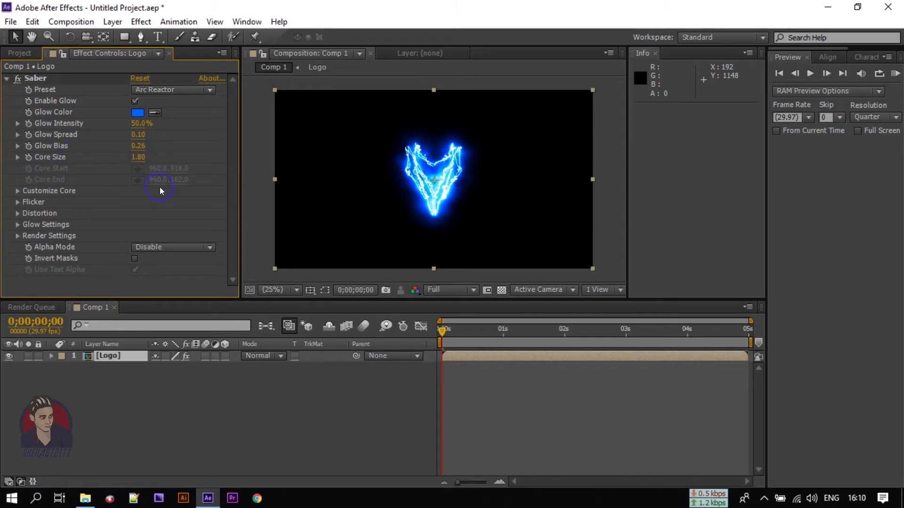
{"action": "left_click", "coordinate": [192, 397]}
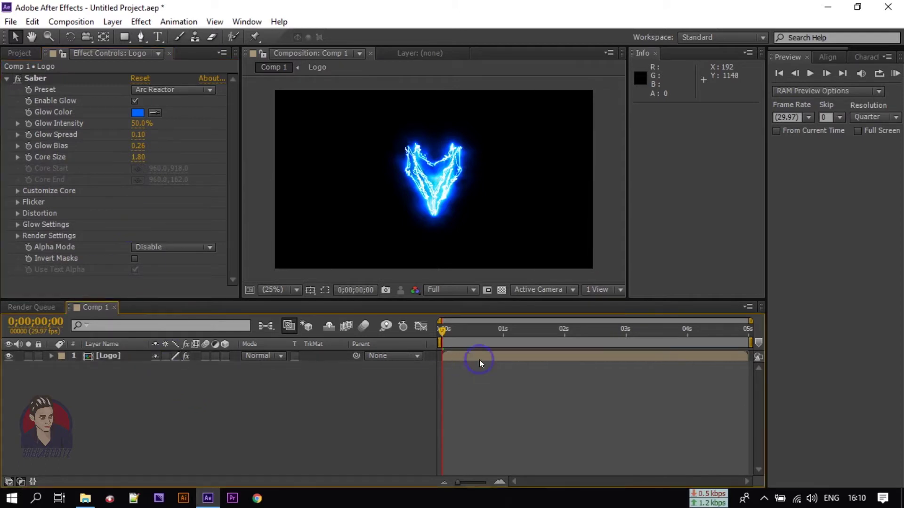
{"action": "left_click_drag", "start_coordinate": [442, 331], "coordinate": [409, 335]}
Step: Keyframe Saber End Offset from 0% at the start to 50% at 1;13
{"action": "left_click", "coordinate": [17, 192]}
{"action": "scroll", "coordinate": [90, 195], "scroll_direction": "down", "scroll_amount": 2}
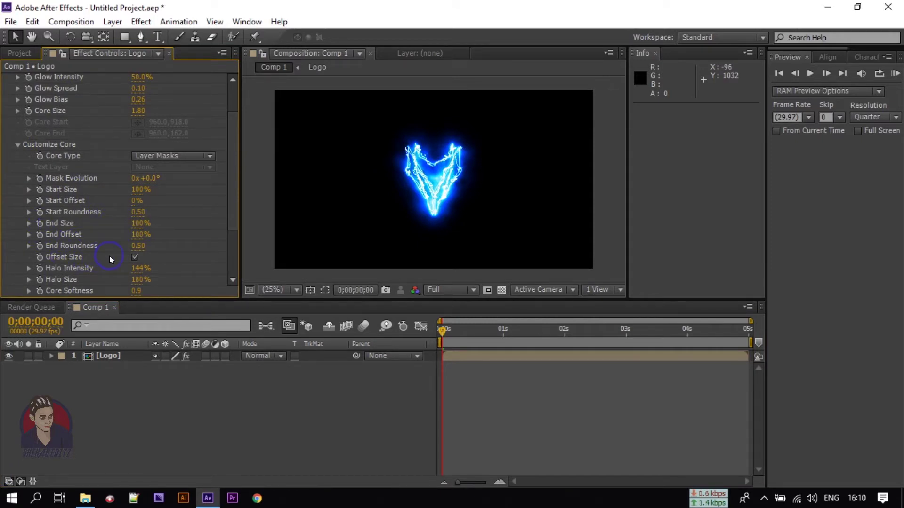
{"action": "left_click", "coordinate": [138, 235]}
{"action": "type", "text": "0"}
{"action": "key", "text": "Return"}
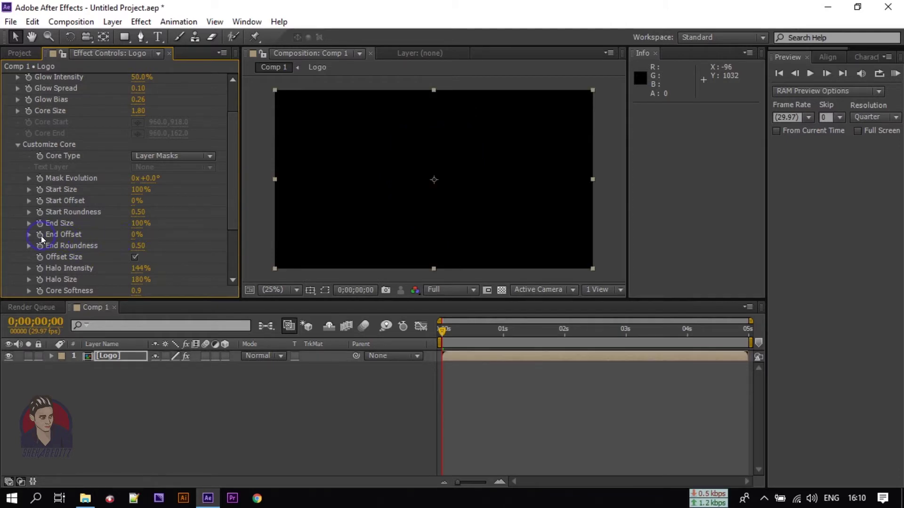
{"action": "left_click", "coordinate": [59, 239]}
{"action": "left_click", "coordinate": [453, 329]}
{"action": "left_click_drag", "start_coordinate": [439, 332], "coordinate": [525, 351]}
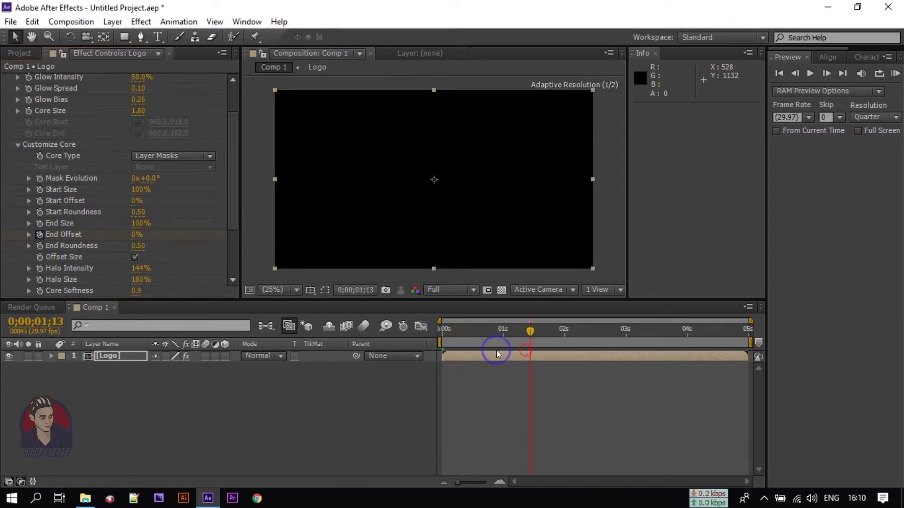
{"action": "left_click", "coordinate": [133, 239]}
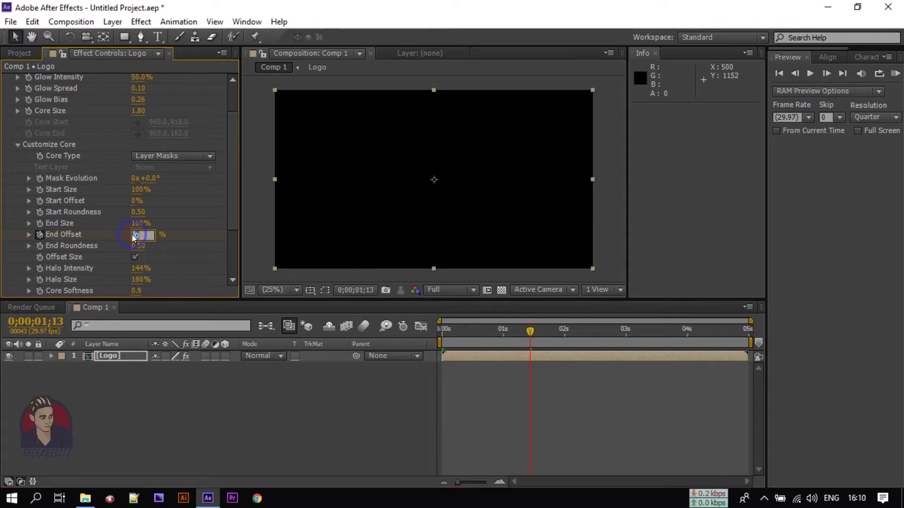
{"action": "type", "text": "5"}
{"action": "key", "text": "Return"}
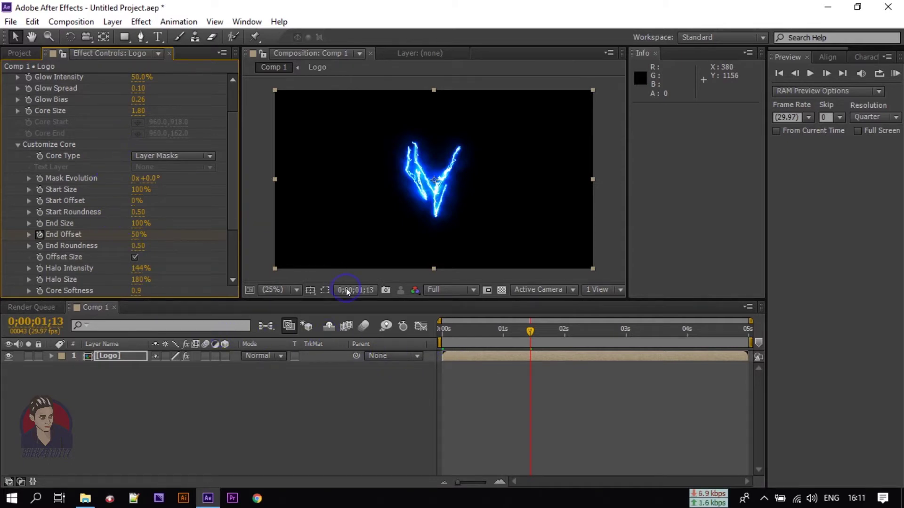
Step: Keyframe Core Size from 1.80 at 2 s to 0 at 3 s, then preview
{"action": "left_click_drag", "start_coordinate": [532, 328], "coordinate": [565, 341]}
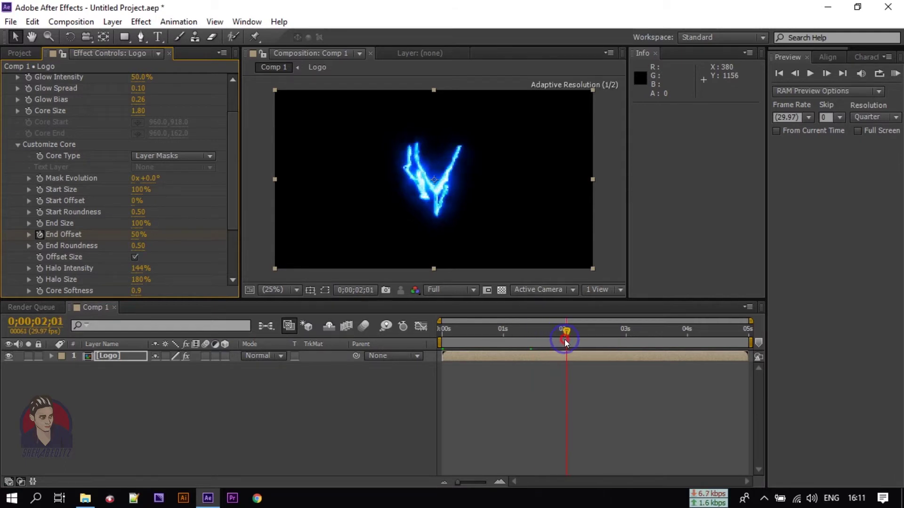
{"action": "left_click_drag", "start_coordinate": [564, 339], "coordinate": [563, 340]}
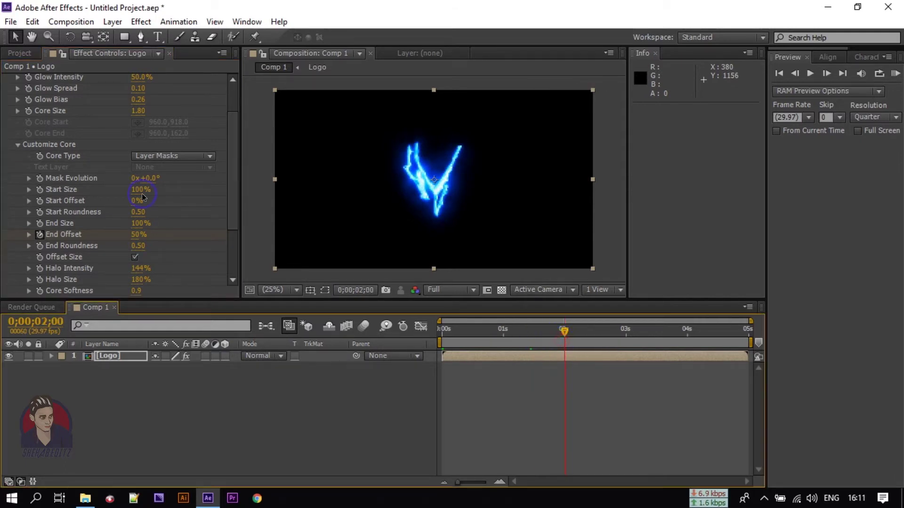
{"action": "left_click", "coordinate": [28, 112]}
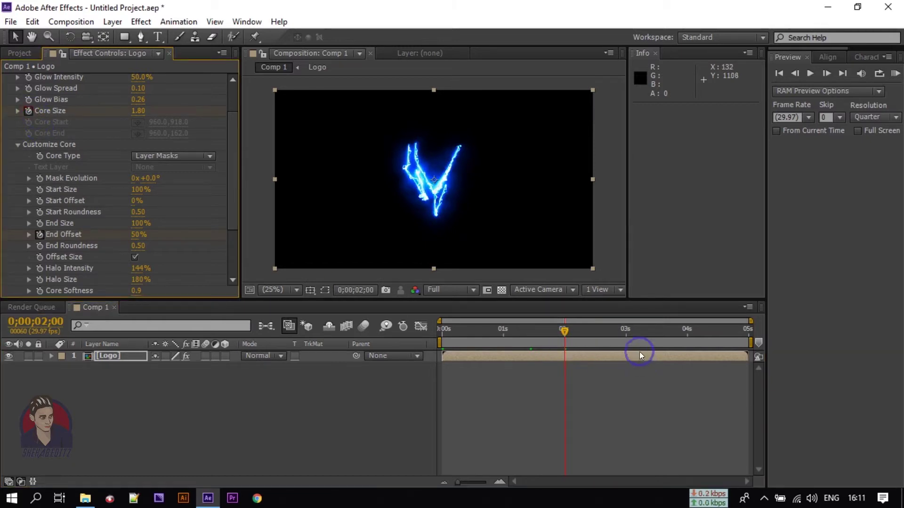
{"action": "left_click", "coordinate": [625, 342]}
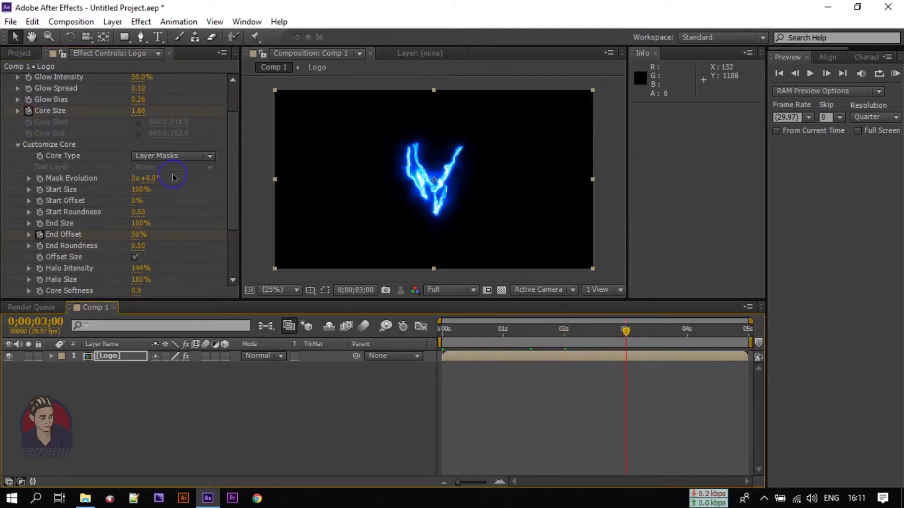
{"action": "left_click", "coordinate": [138, 111]}
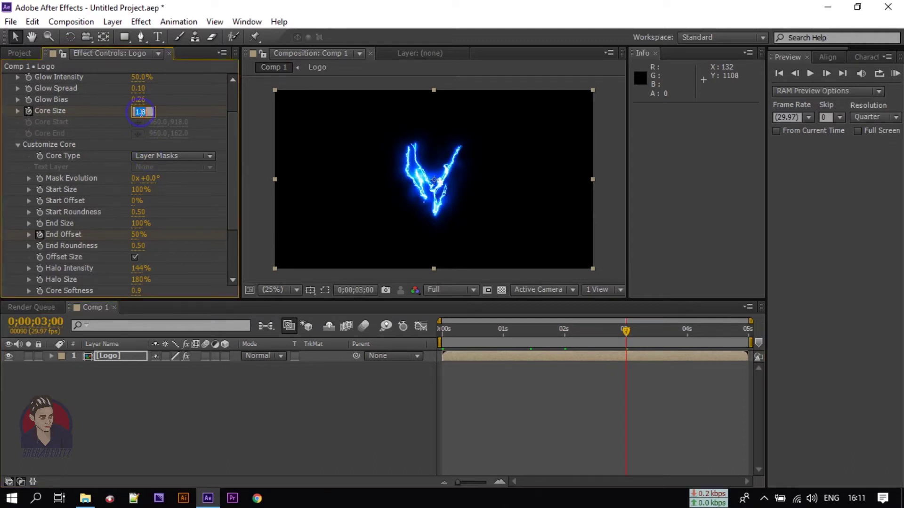
{"action": "type", "text": "0"}
{"action": "key", "text": "Return"}
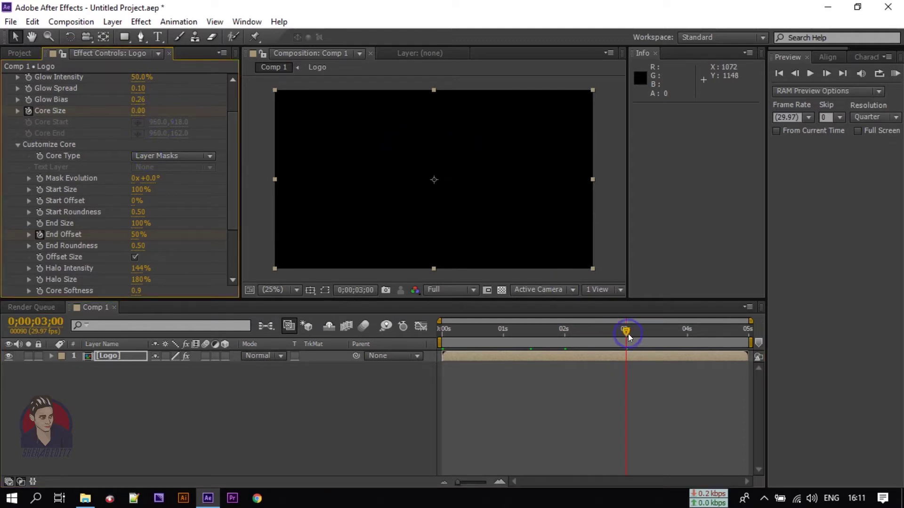
{"action": "left_click_drag", "start_coordinate": [628, 334], "coordinate": [455, 352]}
{"action": "mouse_move", "coordinate": [455, 351]}
{"action": "left_mouse_down"}
{"action": "mouse_move", "coordinate": [512, 351]}
{"action": "mouse_move", "coordinate": [175, 356]}
{"action": "left_mouse_up"}
{"action": "left_click", "coordinate": [110, 356]}
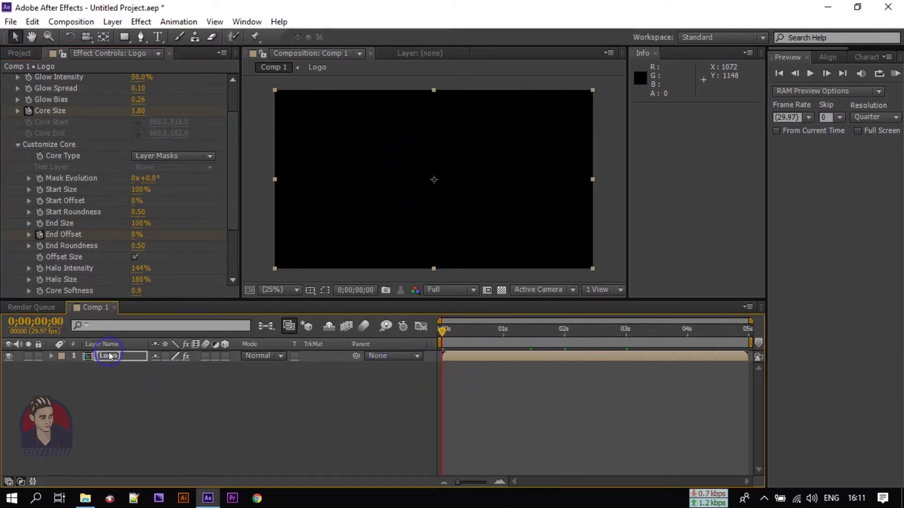
{"action": "left_click", "coordinate": [106, 357]}
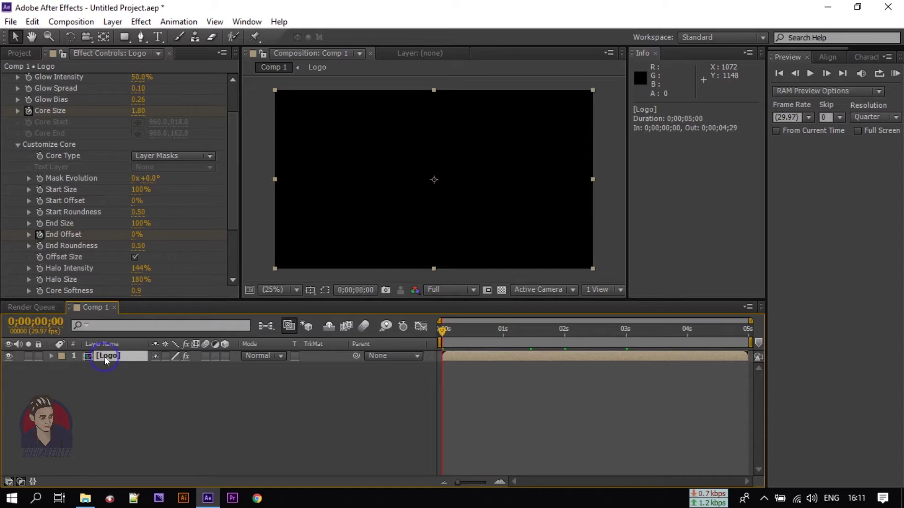
Step: Duplicate the Logo layer with Edit > Duplicate and rename the top copy Logo_2
{"action": "left_click", "coordinate": [33, 22]}
{"action": "left_click", "coordinate": [89, 162]}
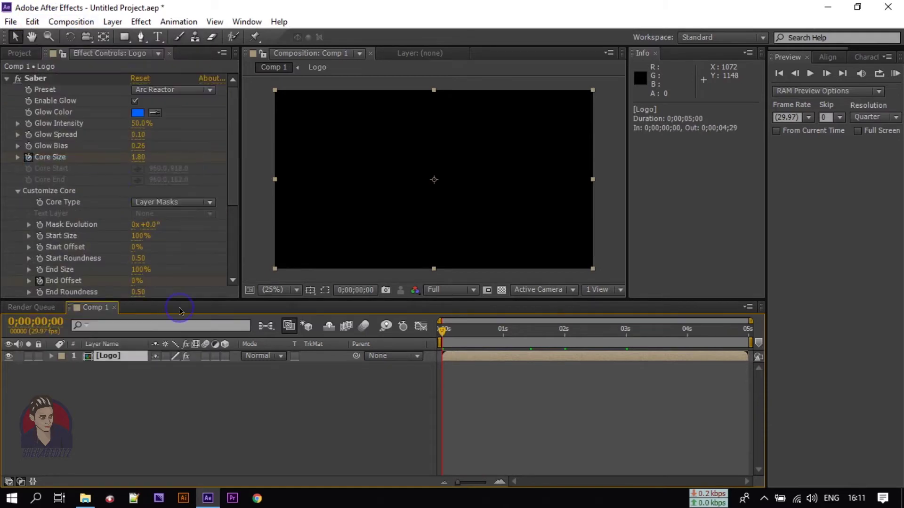
{"action": "right_click", "coordinate": [117, 357]}
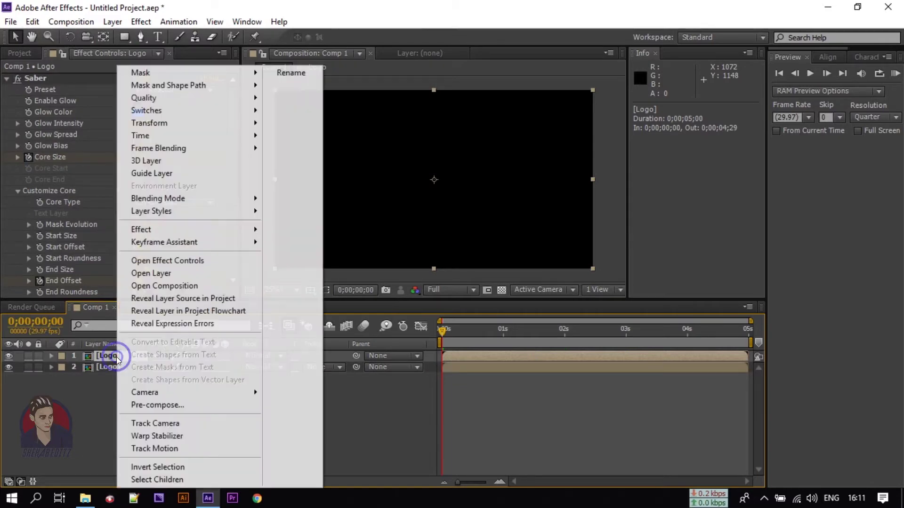
{"action": "left_click", "coordinate": [276, 74]}
{"action": "left_click", "coordinate": [137, 356]}
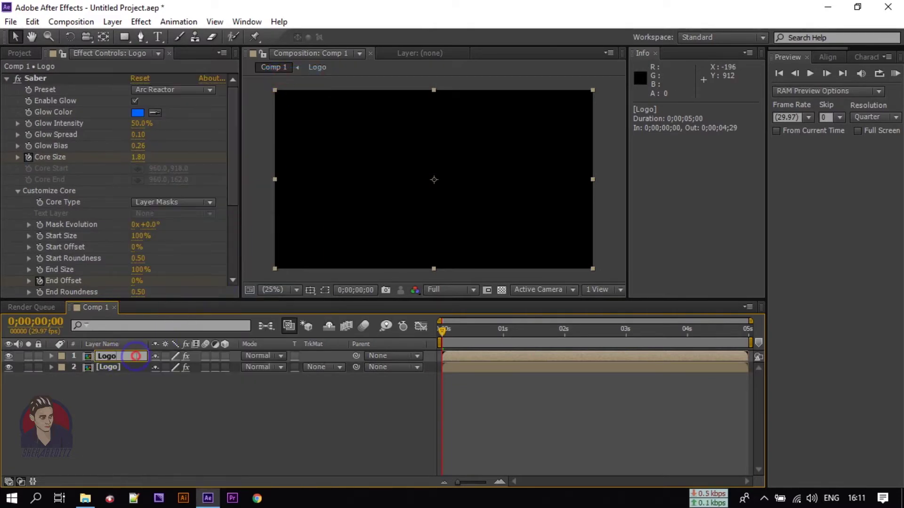
{"action": "type", "text": "_2"}
{"action": "key", "text": "Return"}
{"action": "left_click", "coordinate": [107, 388]}
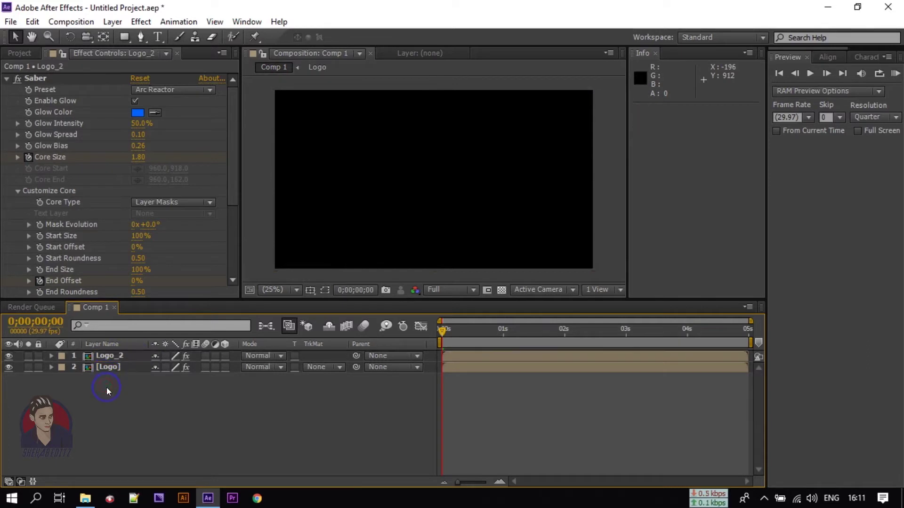
{"action": "left_click", "coordinate": [108, 356]}
{"action": "key", "text": "Return"}
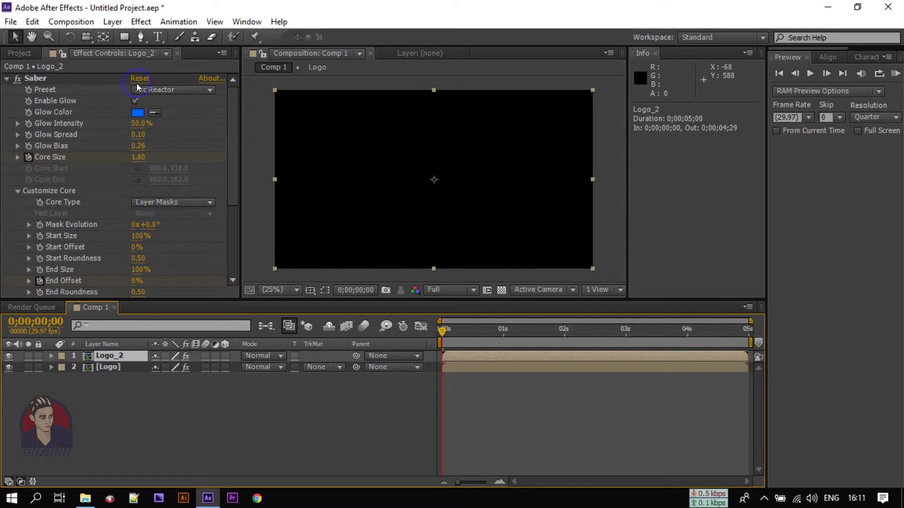
{"action": "left_click", "coordinate": [455, 342]}
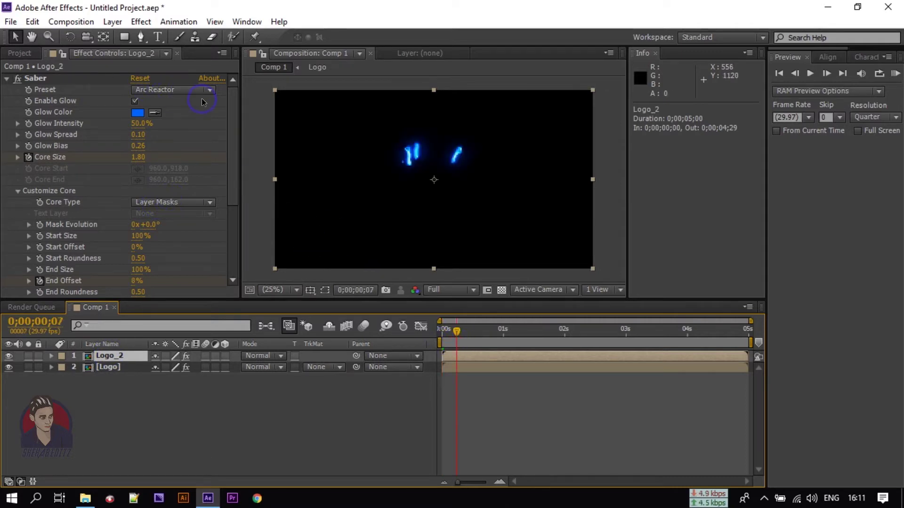
Step: Give Logo_2's saber the Kryptonite preset and set preview resolution to Third
{"action": "left_click", "coordinate": [177, 89]}
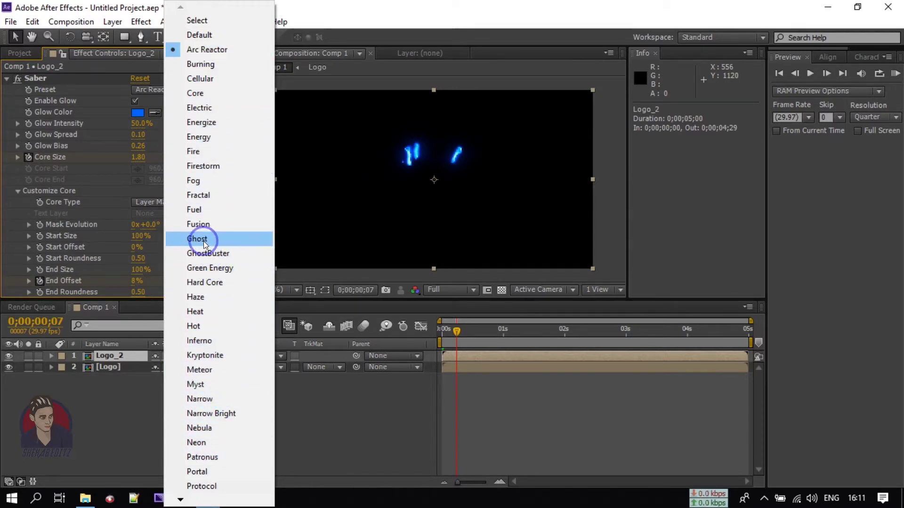
{"action": "left_click", "coordinate": [210, 357]}
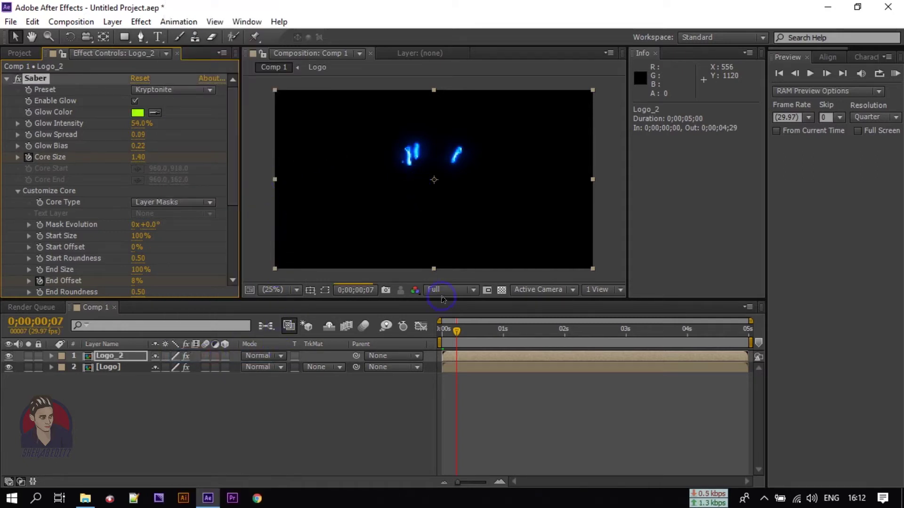
{"action": "left_click", "coordinate": [437, 288]}
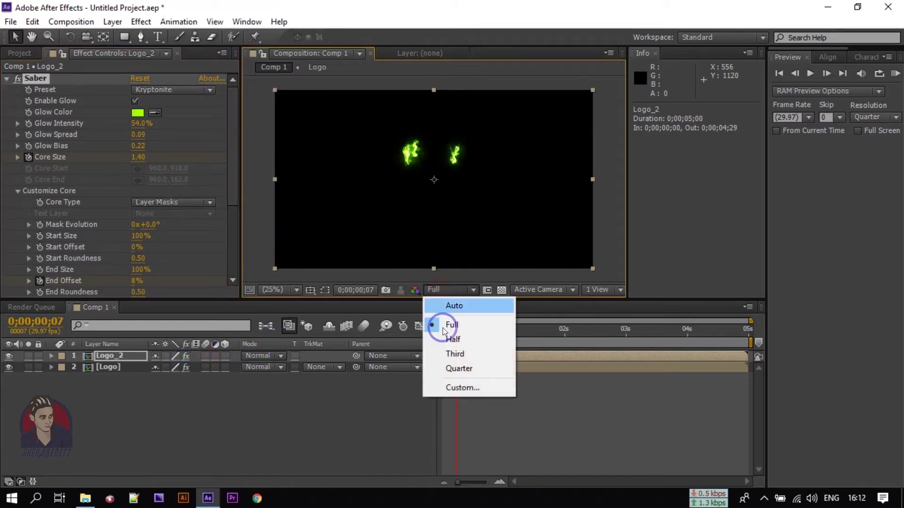
{"action": "left_click", "coordinate": [453, 354]}
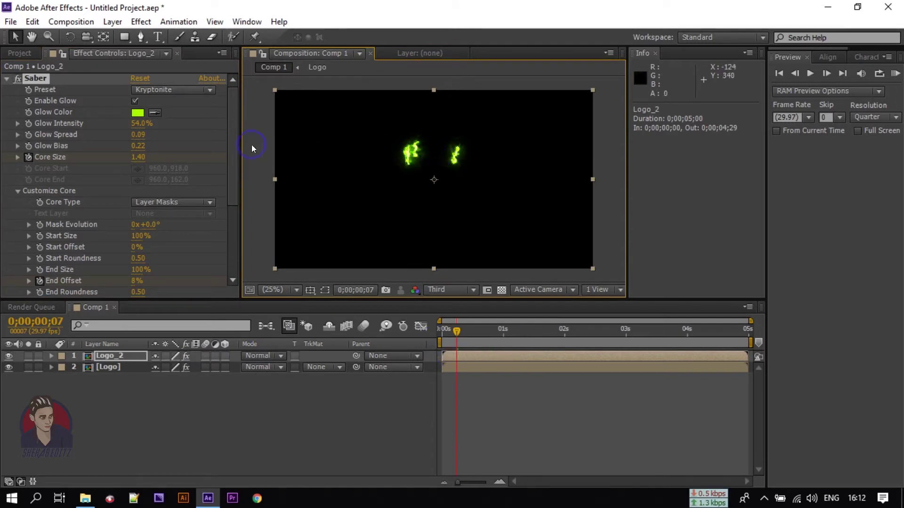
{"action": "left_click_drag", "start_coordinate": [453, 333], "coordinate": [481, 335]}
{"action": "scroll", "coordinate": [45, 207], "scroll_direction": "down", "scroll_amount": 5}
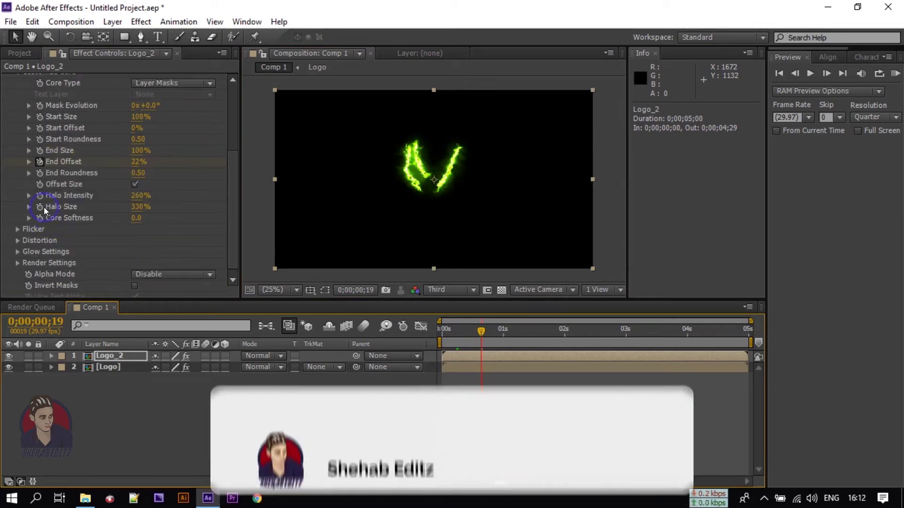
Step: Set Saber's Render Settings Composite Settings to Transparent, then collapse the property groups
{"action": "left_click", "coordinate": [17, 262]}
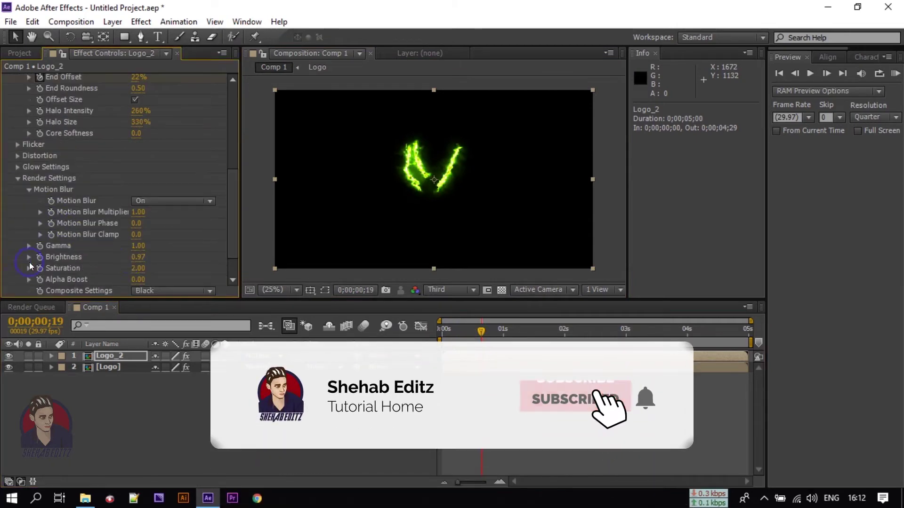
{"action": "scroll", "coordinate": [176, 236], "scroll_direction": "down", "scroll_amount": 2}
{"action": "scroll", "coordinate": [175, 236], "scroll_direction": "down", "scroll_amount": 1}
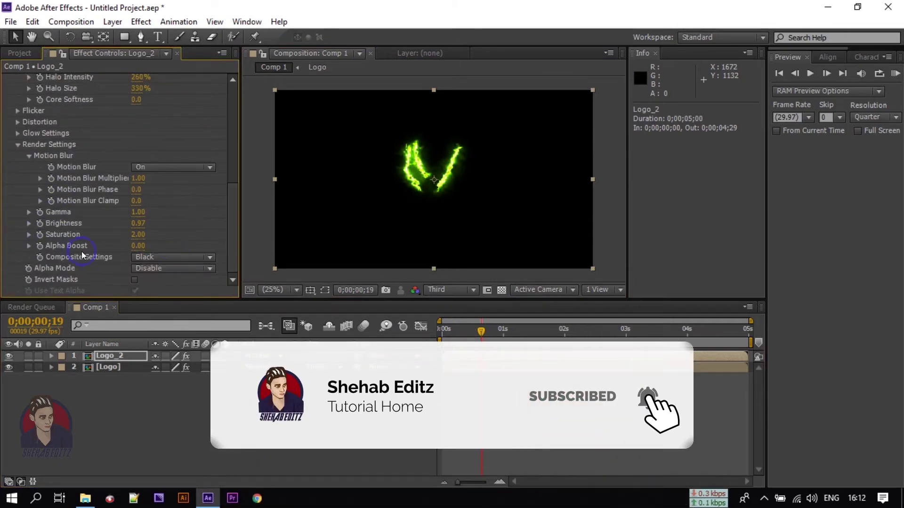
{"action": "left_click", "coordinate": [166, 257]}
{"action": "left_click", "coordinate": [173, 273]}
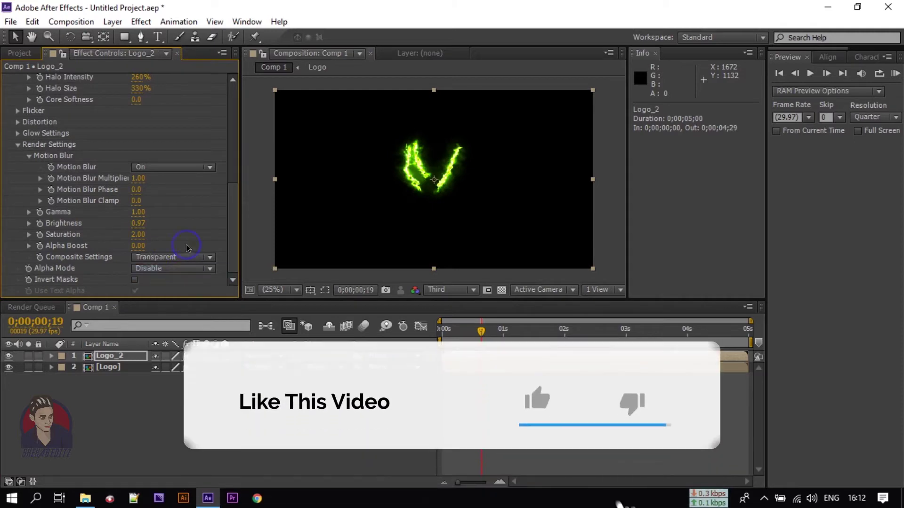
{"action": "scroll", "coordinate": [158, 227], "scroll_direction": "up", "scroll_amount": 5}
{"action": "scroll", "coordinate": [106, 177], "scroll_direction": "up", "scroll_amount": 5}
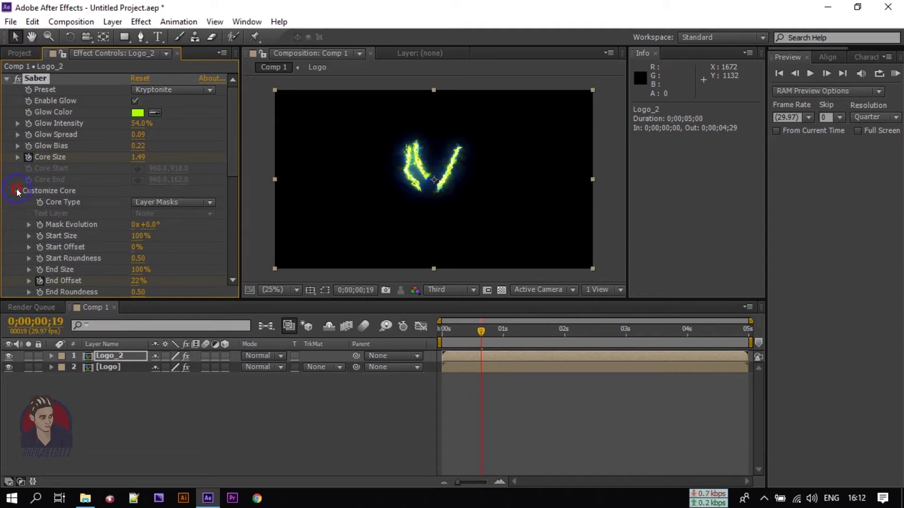
{"action": "left_click", "coordinate": [17, 191]}
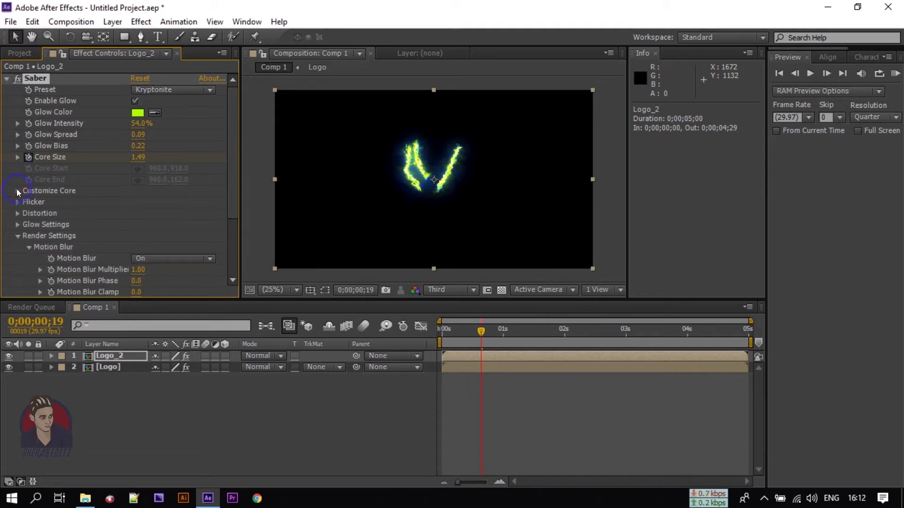
{"action": "left_click", "coordinate": [17, 236]}
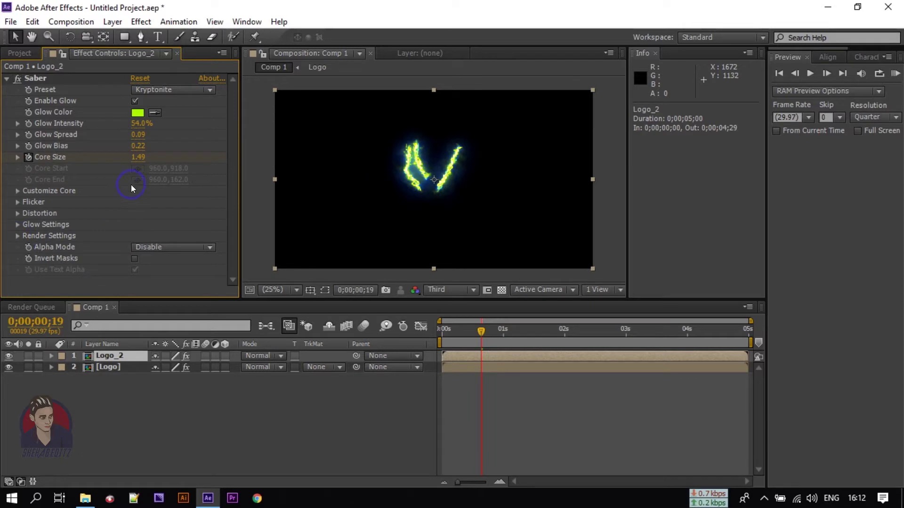
Step: Set Saber Mask Evolution to 180° and scrub the timeline to check the lightning
{"action": "left_click", "coordinate": [16, 191]}
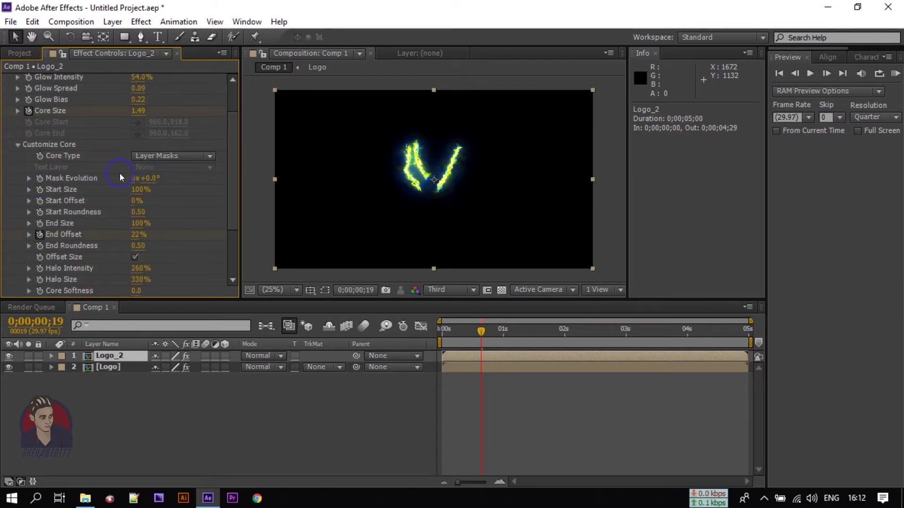
{"action": "left_click", "coordinate": [152, 179]}
{"action": "type", "text": "0"}
{"action": "key", "text": "Return"}
{"action": "left_click", "coordinate": [480, 323]}
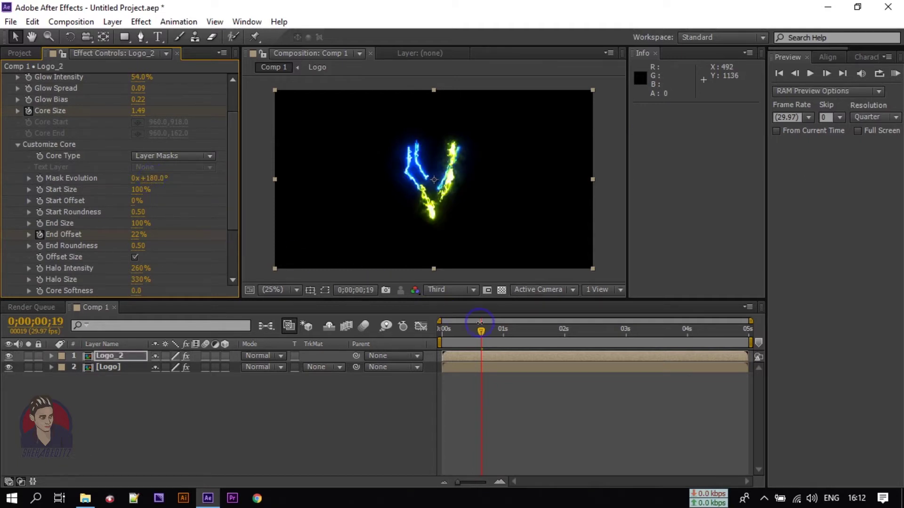
{"action": "mouse_move", "coordinate": [482, 335]}
{"action": "left_mouse_down"}
{"action": "mouse_move", "coordinate": [430, 333]}
{"action": "mouse_move", "coordinate": [521, 336]}
{"action": "mouse_move", "coordinate": [501, 336]}
{"action": "left_mouse_up"}
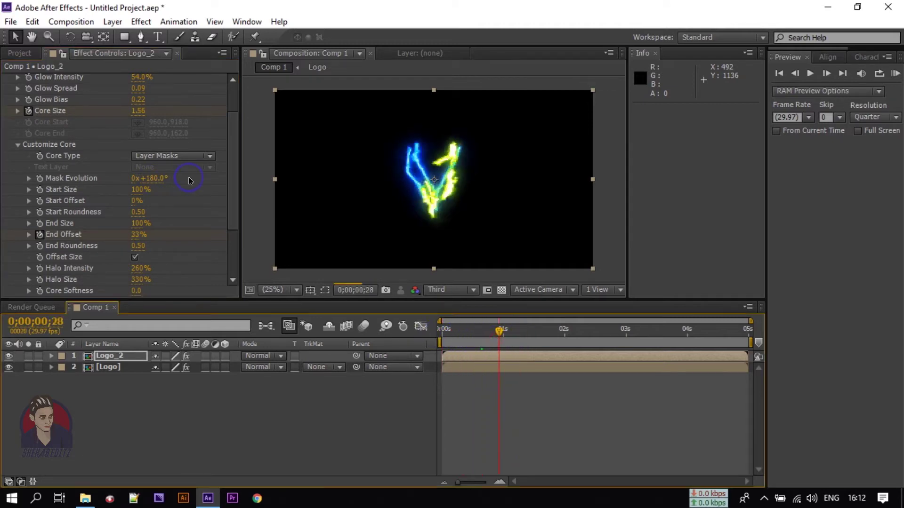
{"action": "scroll", "coordinate": [154, 86], "scroll_direction": "up", "scroll_amount": 2}
{"action": "left_click", "coordinate": [137, 112]}
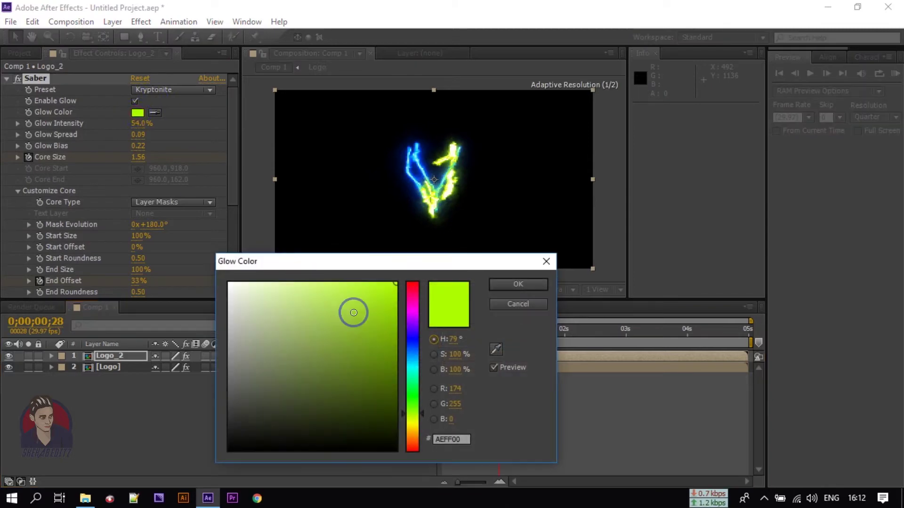
Step: Change the saber glow colour from green to bright orange (FF5F11) and view the result
{"action": "left_click_drag", "start_coordinate": [409, 377], "coordinate": [414, 440]}
{"action": "left_click_drag", "start_coordinate": [383, 306], "coordinate": [384, 269]}
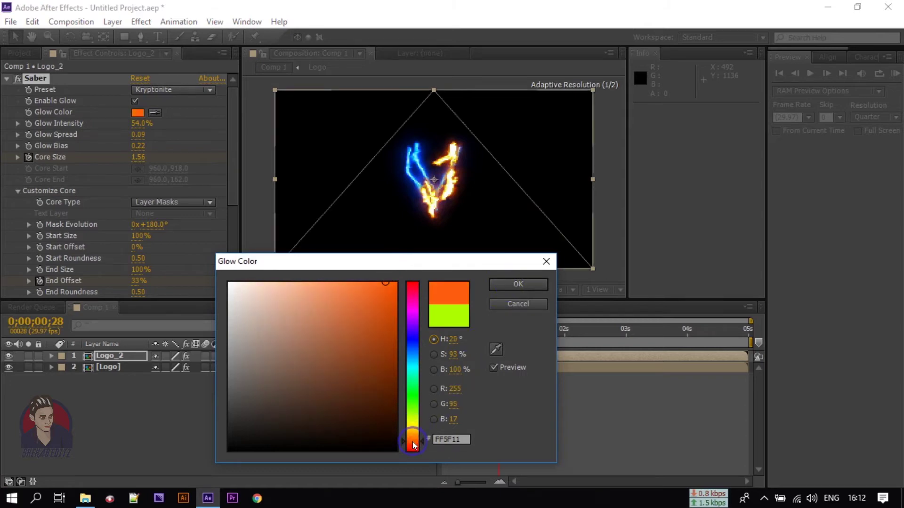
{"action": "left_click", "coordinate": [509, 284]}
{"action": "left_click", "coordinate": [283, 410]}
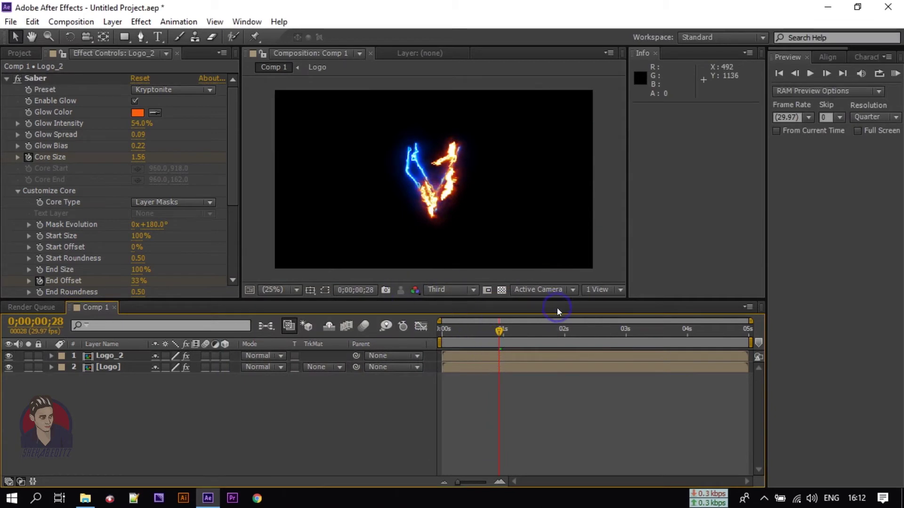
{"action": "left_click_drag", "start_coordinate": [504, 331], "coordinate": [507, 347]}
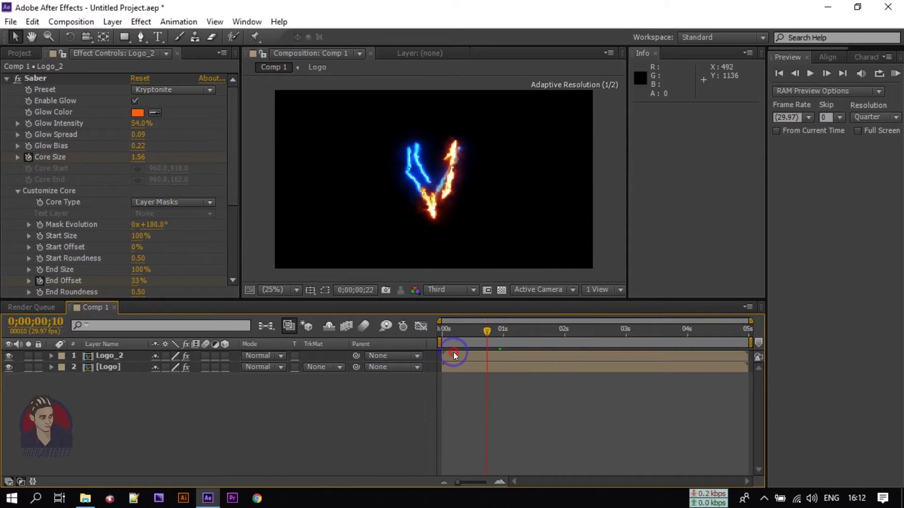
{"action": "mouse_move", "coordinate": [507, 347]}
{"action": "left_mouse_down"}
{"action": "mouse_move", "coordinate": [427, 354]}
{"action": "mouse_move", "coordinate": [564, 352]}
{"action": "left_mouse_up"}
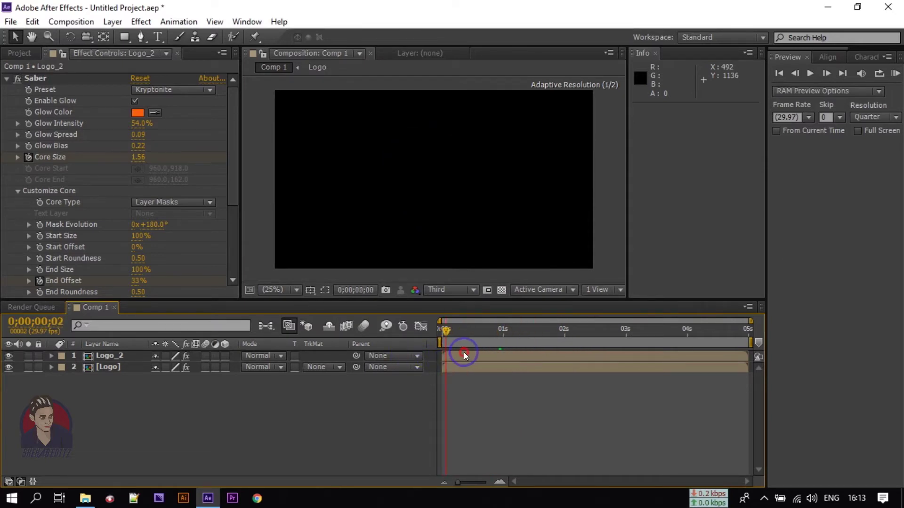
{"action": "mouse_move", "coordinate": [564, 351]}
{"action": "left_mouse_down"}
{"action": "mouse_move", "coordinate": [532, 352]}
{"action": "mouse_move", "coordinate": [565, 349]}
{"action": "left_mouse_up"}
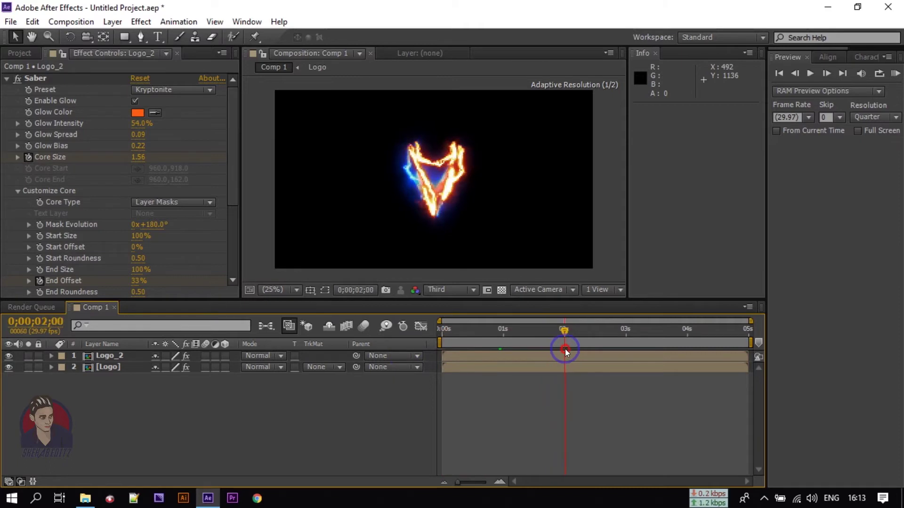
{"action": "mouse_move", "coordinate": [565, 349]}
{"action": "left_mouse_down"}
{"action": "mouse_move", "coordinate": [629, 344]}
{"action": "mouse_move", "coordinate": [479, 367]}
{"action": "left_mouse_up"}
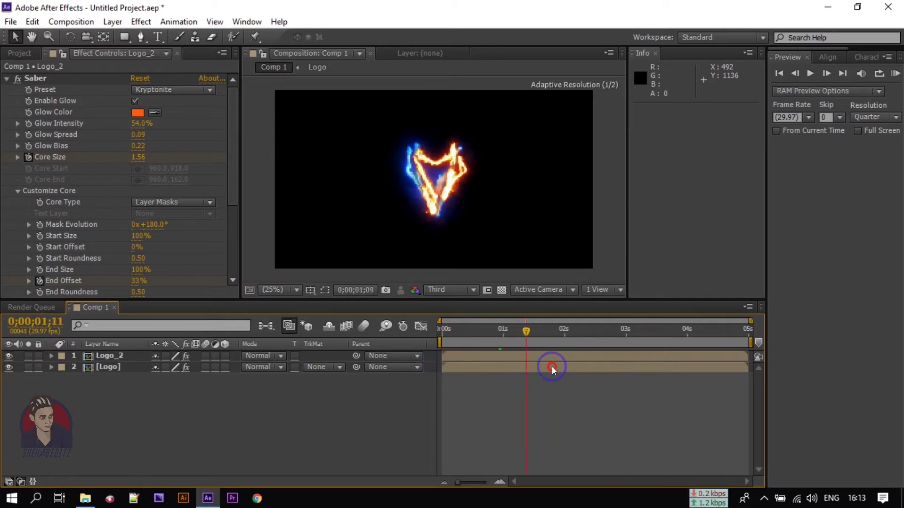
{"action": "left_click_drag", "start_coordinate": [480, 366], "coordinate": [508, 369]}
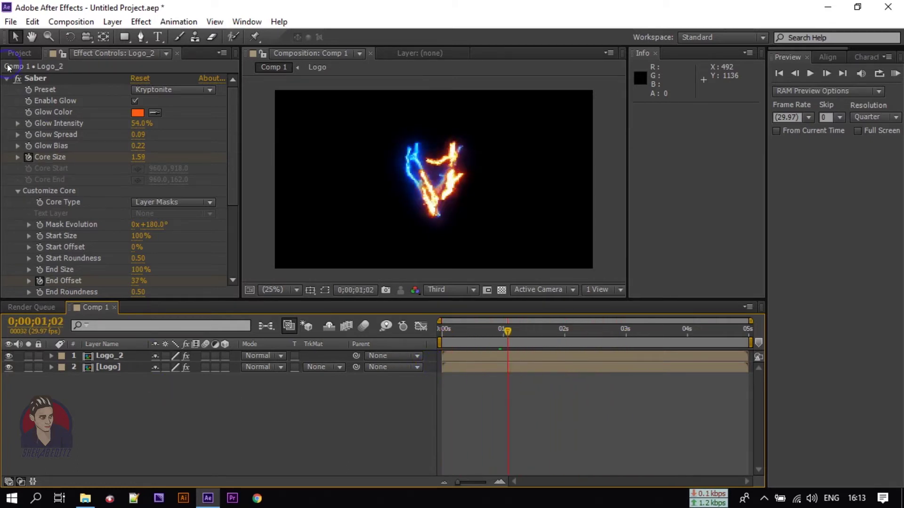
{"action": "left_click", "coordinate": [20, 53]}
Step: Place the Logo composition above Logo_2 in Comp 1 and preview it near two seconds
{"action": "left_click", "coordinate": [43, 212]}
{"action": "left_click_drag", "start_coordinate": [43, 189], "coordinate": [85, 356]}
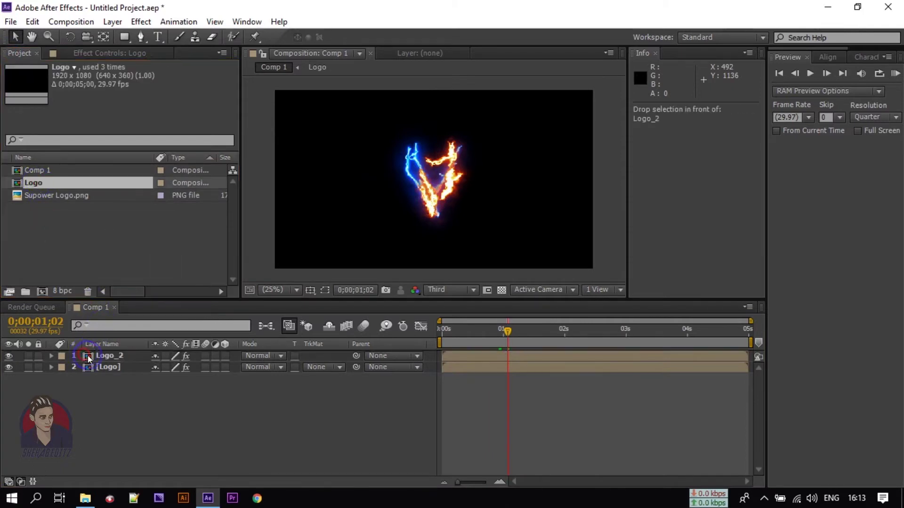
{"action": "left_click", "coordinate": [108, 54]}
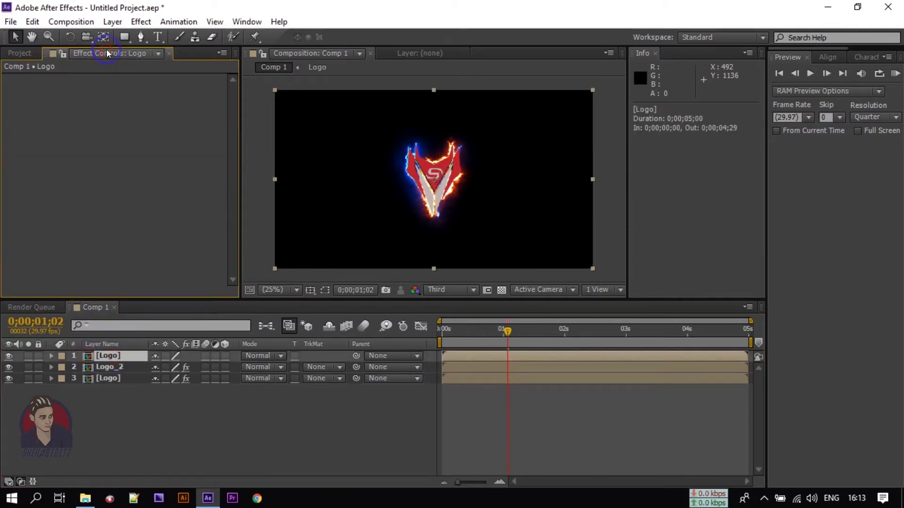
{"action": "left_click", "coordinate": [18, 54]}
{"action": "left_click", "coordinate": [104, 357]}
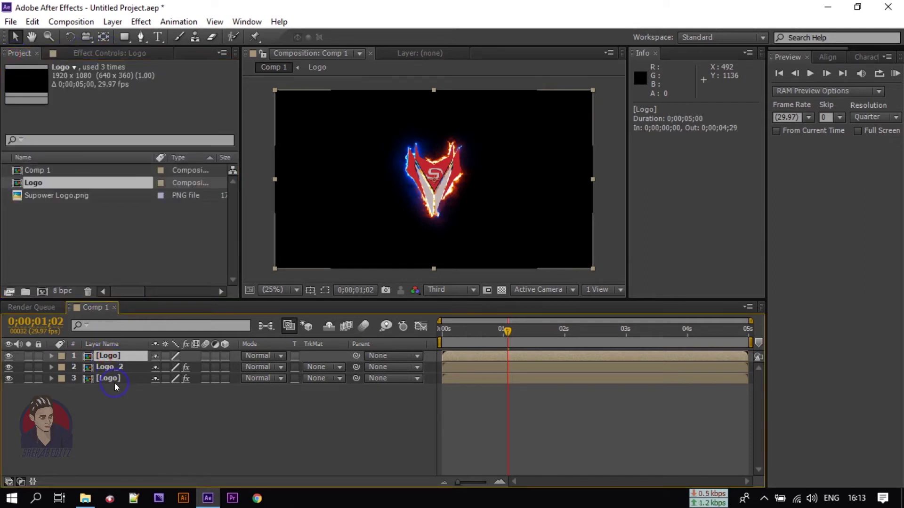
{"action": "mouse_move", "coordinate": [508, 329]}
{"action": "left_mouse_down"}
{"action": "mouse_move", "coordinate": [620, 340]}
{"action": "mouse_move", "coordinate": [563, 342]}
{"action": "mouse_move", "coordinate": [565, 330]}
{"action": "left_mouse_up"}
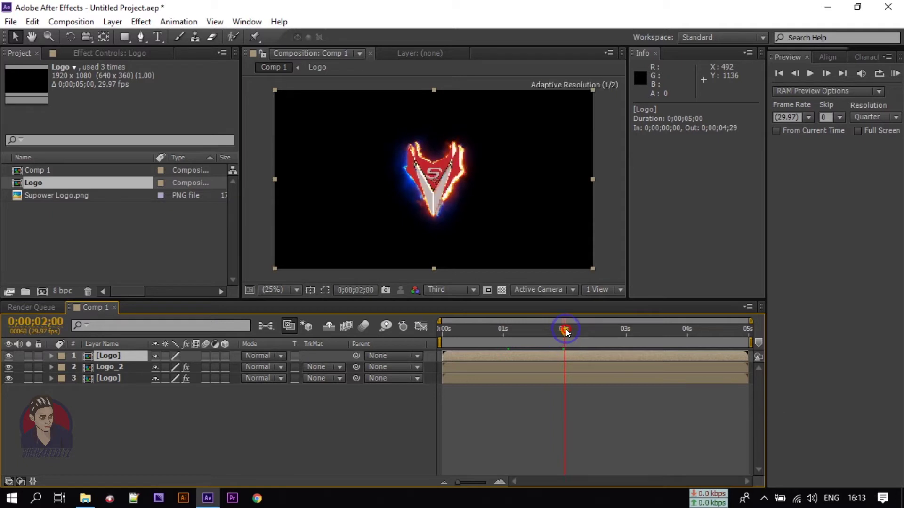
{"action": "left_click", "coordinate": [115, 354]}
Step: Show the Effects & Presets panel and search for effects matching 'ven'
{"action": "left_click", "coordinate": [831, 120]}
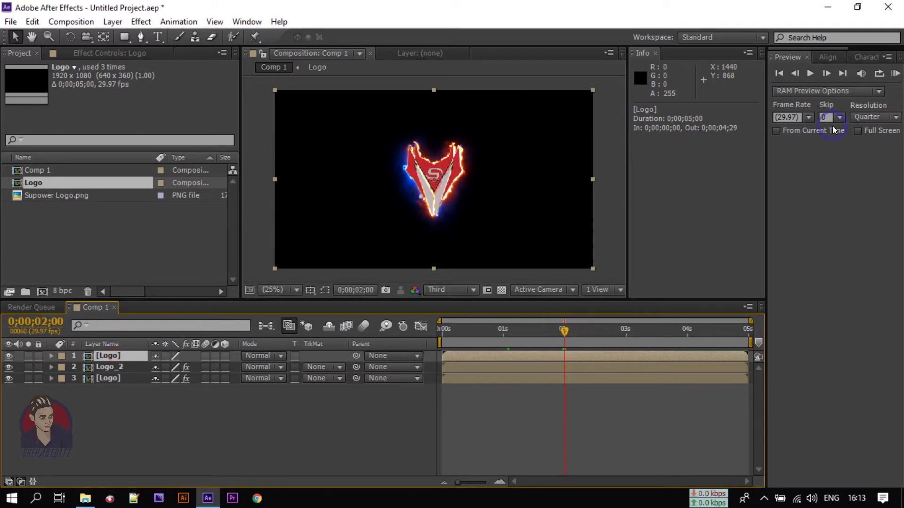
{"action": "left_click", "coordinate": [247, 22]}
{"action": "left_click", "coordinate": [299, 129]}
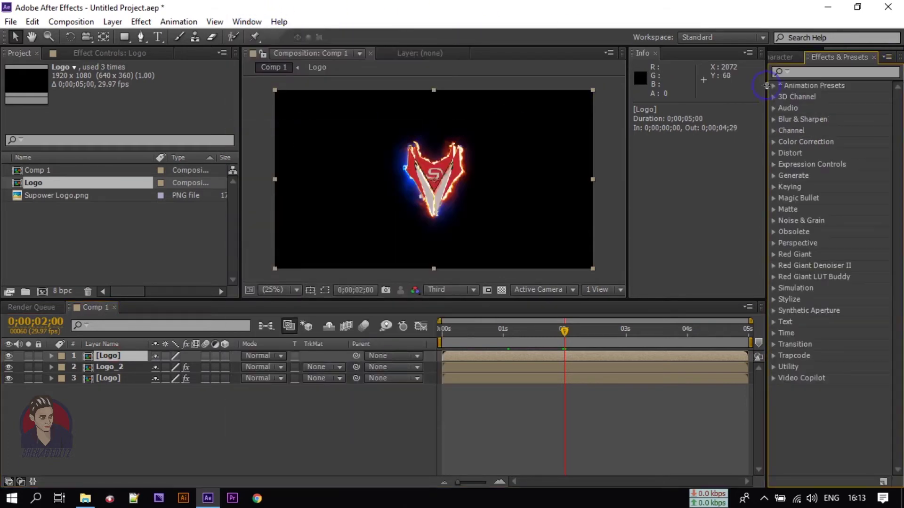
{"action": "left_click", "coordinate": [814, 73]}
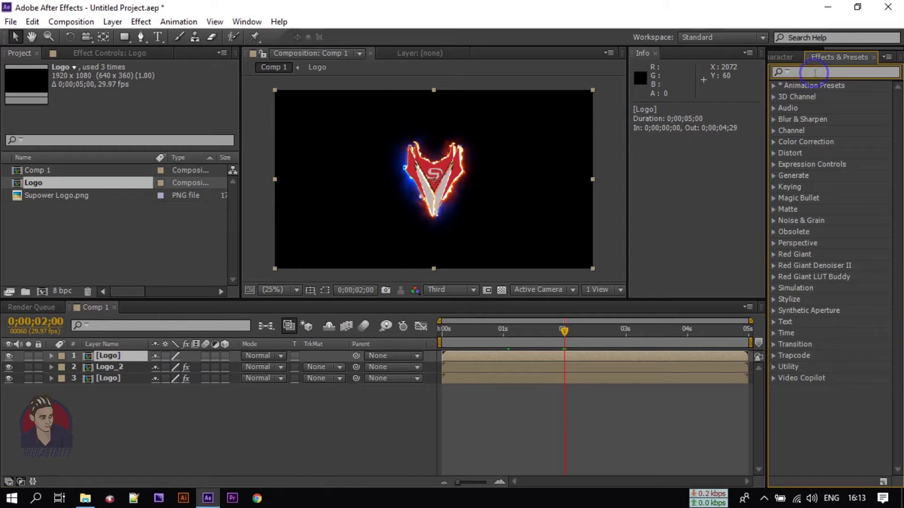
{"action": "type", "text": "veni"}
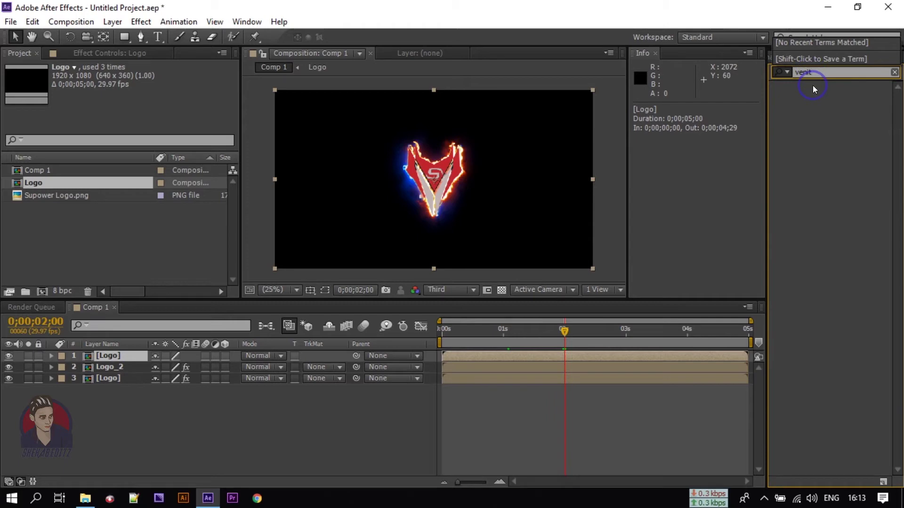
{"action": "key", "text": "BackSpace"}
{"action": "key", "text": "BackSpace"}
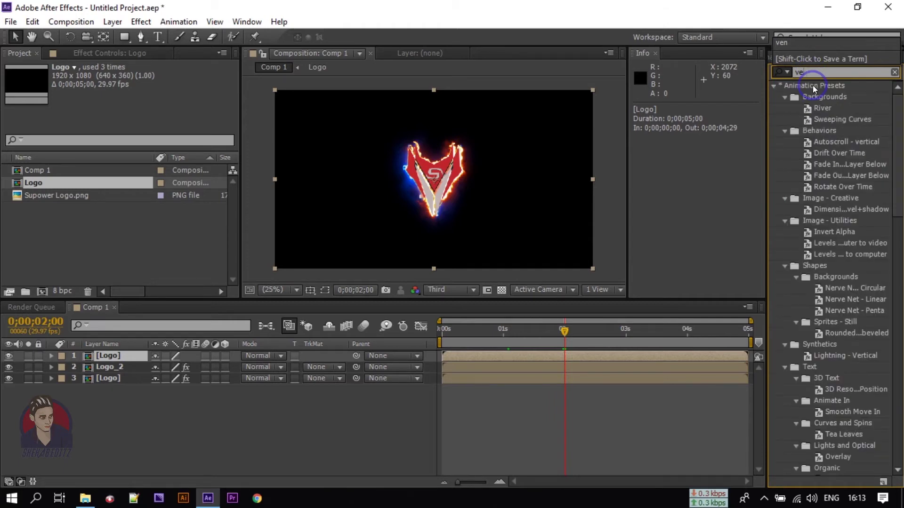
{"action": "key", "text": "BackSpace"}
{"action": "type", "text": "i"}
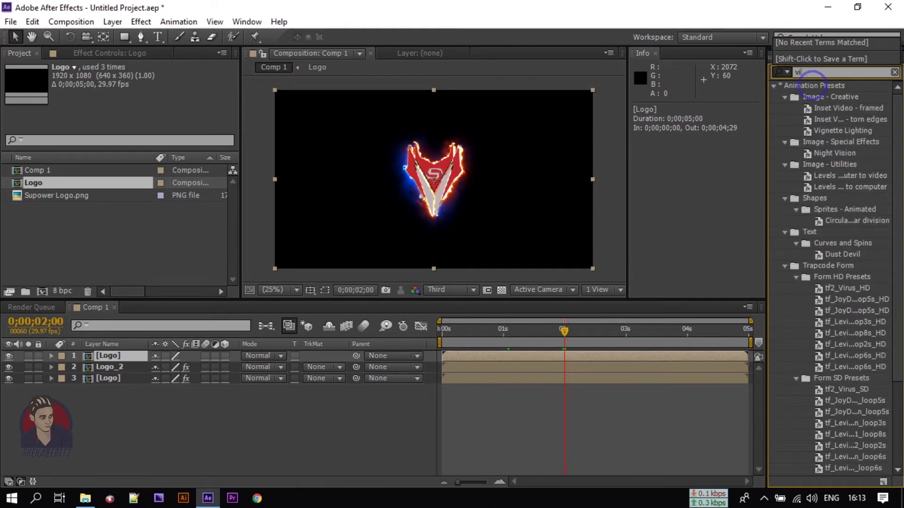
{"action": "type", "text": "n"}
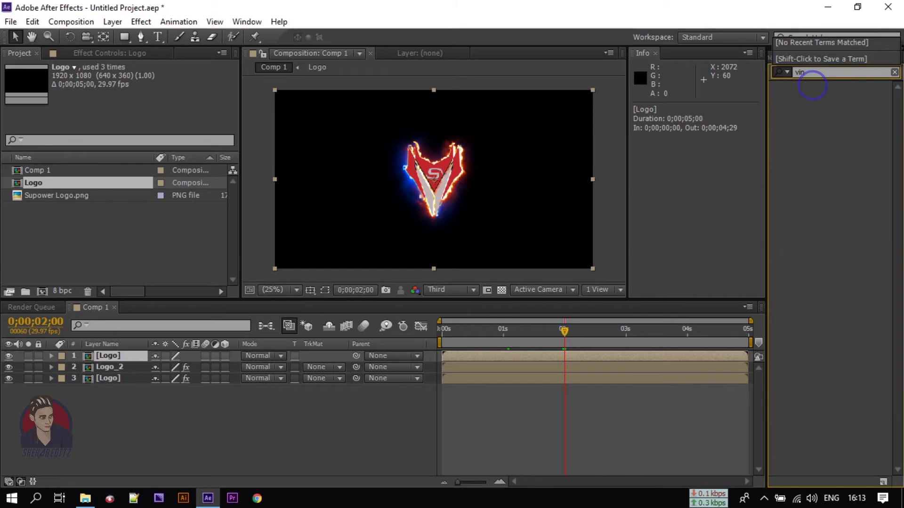
{"action": "key", "text": "BackSpace"}
{"action": "key", "text": "BackSpace"}
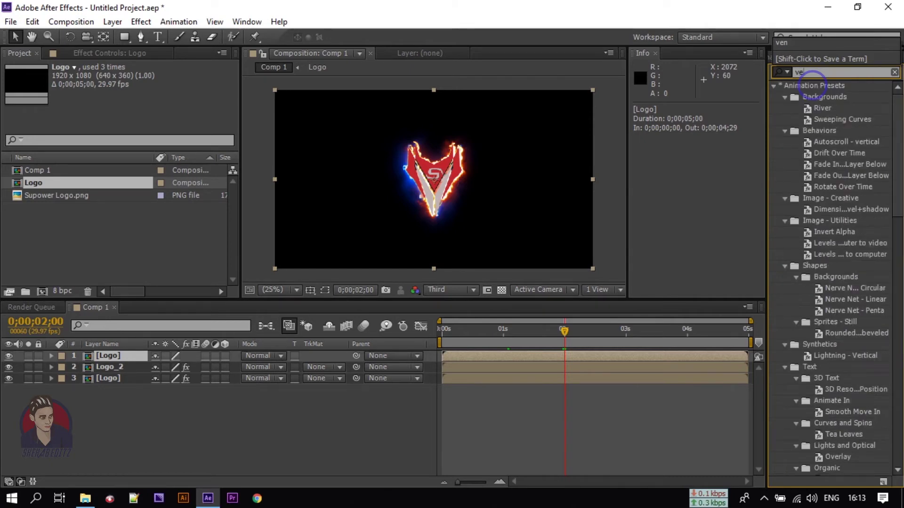
{"action": "type", "text": "en"}
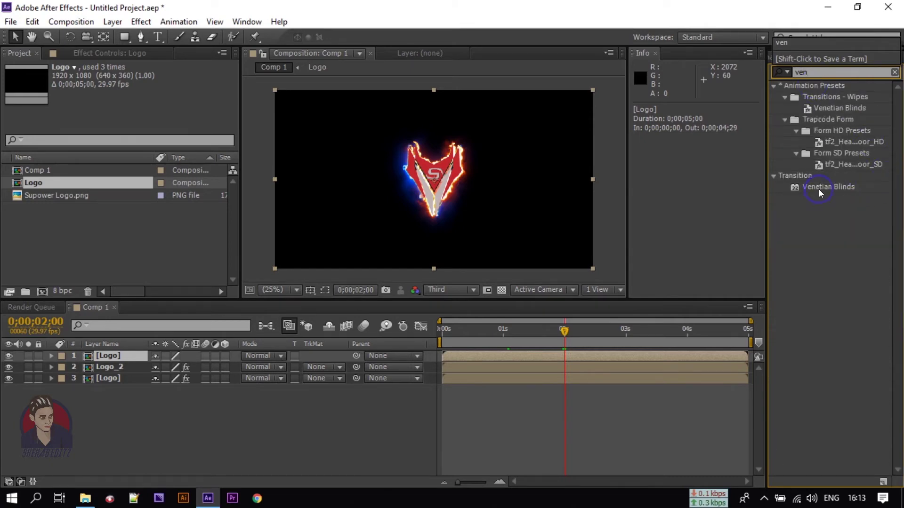
Step: Apply Transition > Venetian Blinds to layer 1 [Logo]
{"action": "left_click_drag", "start_coordinate": [818, 189], "coordinate": [114, 355]}
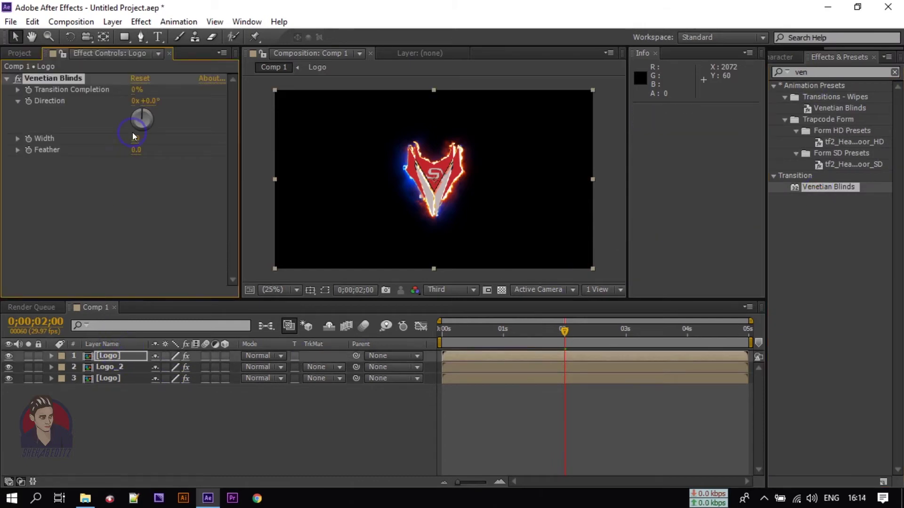
Step: Set the Venetian Blinds direction to 29° and stripe width to 10
{"action": "left_click", "coordinate": [151, 102]}
{"action": "type", "text": "29"}
{"action": "key", "text": "Return"}
{"action": "left_click", "coordinate": [133, 139]}
{"action": "type", "text": "10"}
{"action": "key", "text": "Return"}
Step: Keyframe Transition Completion at 100%, then 2% at 3 seconds, and preview the wipe
{"action": "left_click_drag", "start_coordinate": [131, 93], "coordinate": [380, 107]}
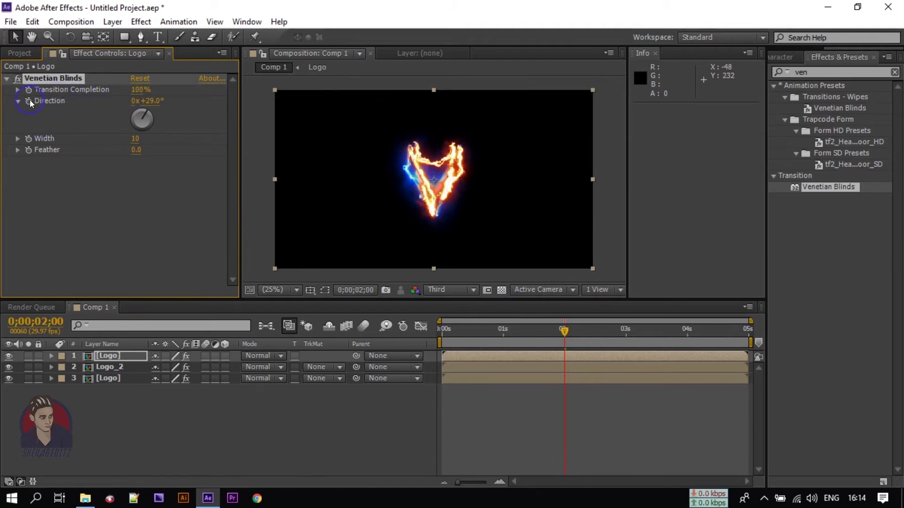
{"action": "left_click", "coordinate": [625, 338]}
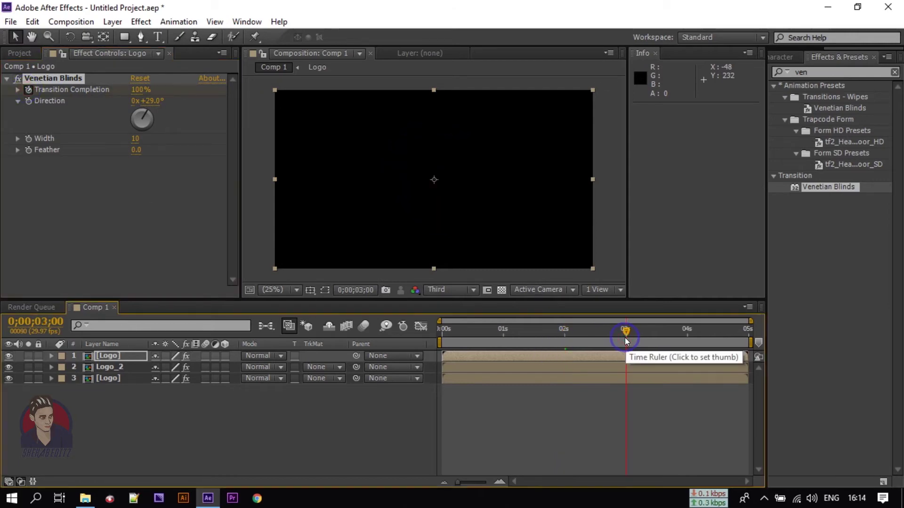
{"action": "left_click", "coordinate": [139, 90]}
{"action": "type", "text": "2"}
{"action": "key", "text": "Return"}
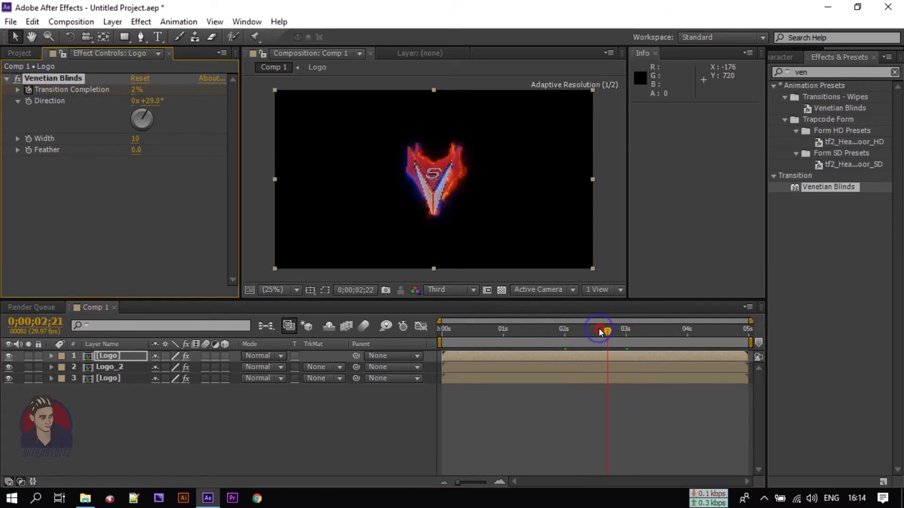
{"action": "mouse_move", "coordinate": [625, 332]}
{"action": "left_mouse_down"}
{"action": "mouse_move", "coordinate": [429, 345]}
{"action": "mouse_move", "coordinate": [633, 345]}
{"action": "mouse_move", "coordinate": [441, 344]}
{"action": "left_mouse_up"}
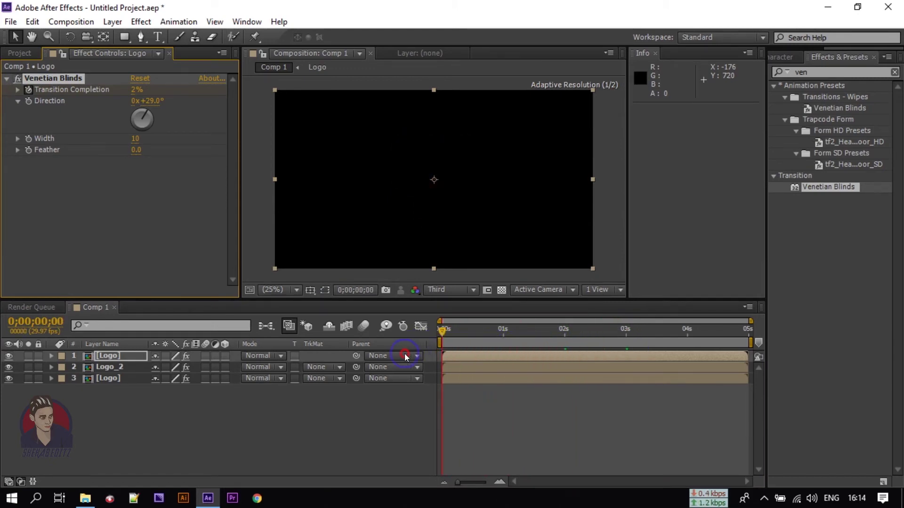
Step: Create a 5-second HDTV 1080 29.97 composition named Animation
{"action": "left_click", "coordinate": [178, 414]}
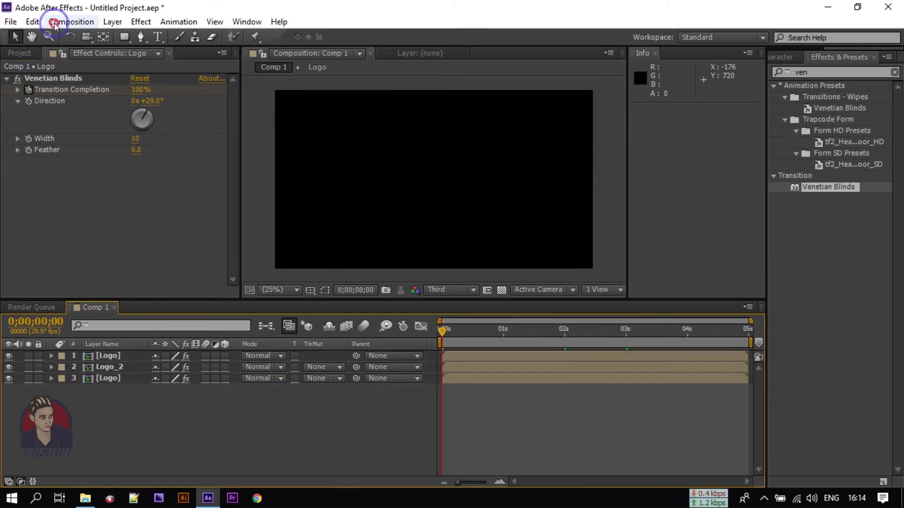
{"action": "left_click", "coordinate": [71, 21]}
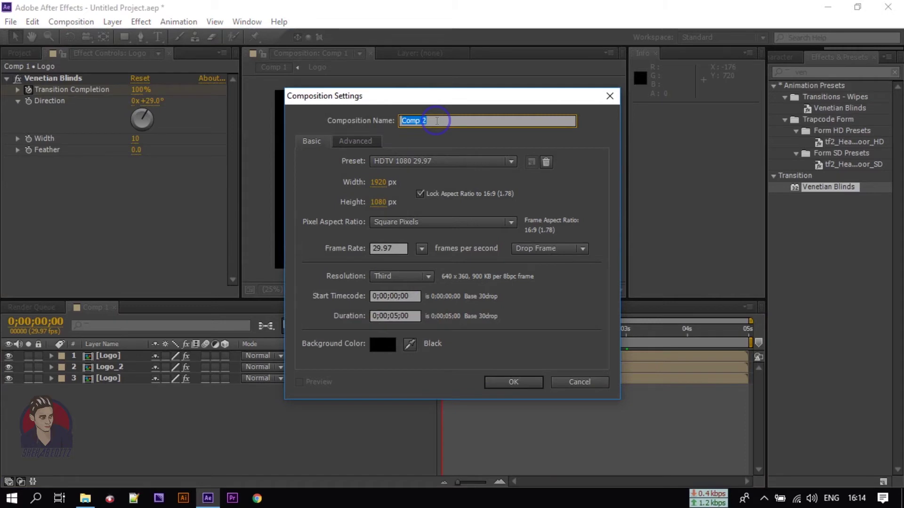
{"action": "type", "text": "Animation"}
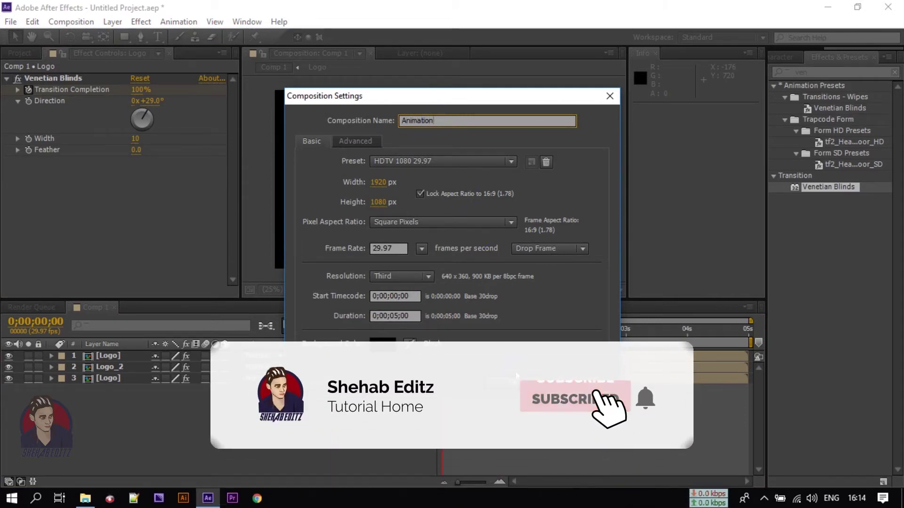
{"action": "left_click", "coordinate": [508, 381]}
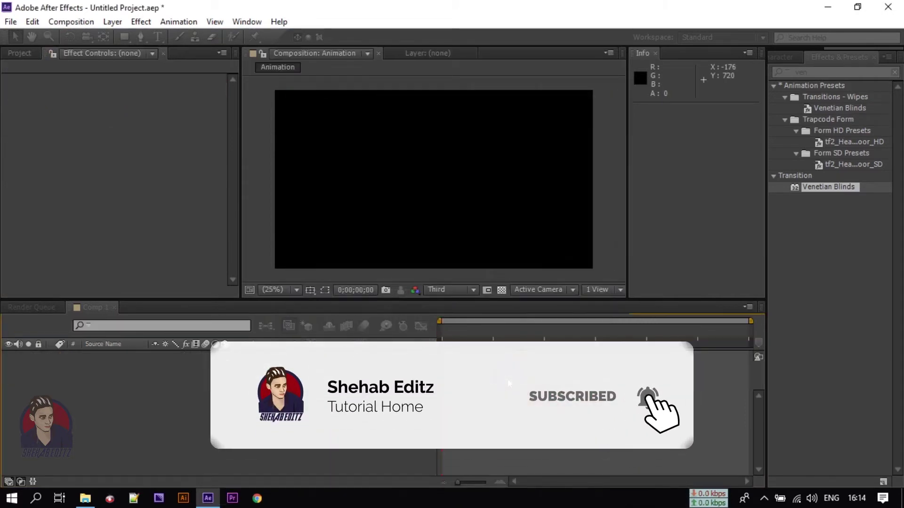
{"action": "right_click", "coordinate": [122, 412]}
{"action": "mouse_move", "coordinate": [219, 272]}
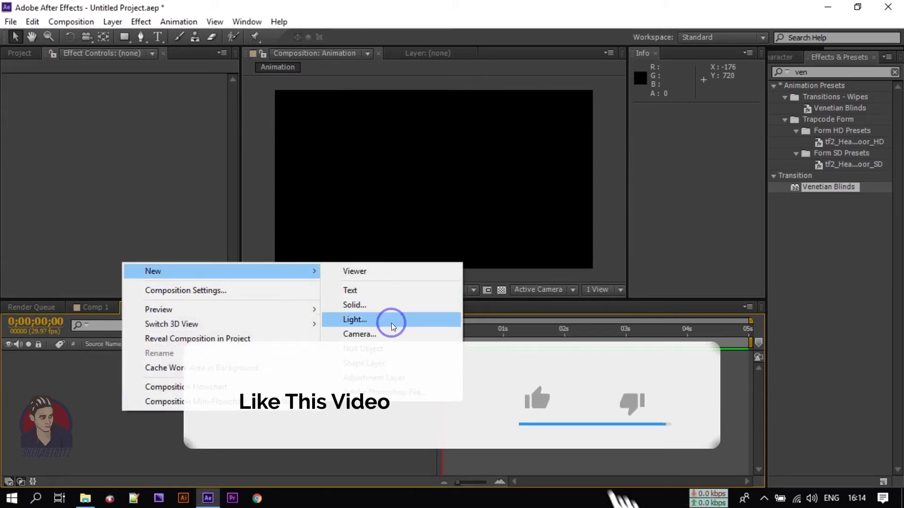
Step: Add a 1920×1080 solid named Particlae with dark grey colour 1A1A1A
{"action": "left_click", "coordinate": [354, 305]}
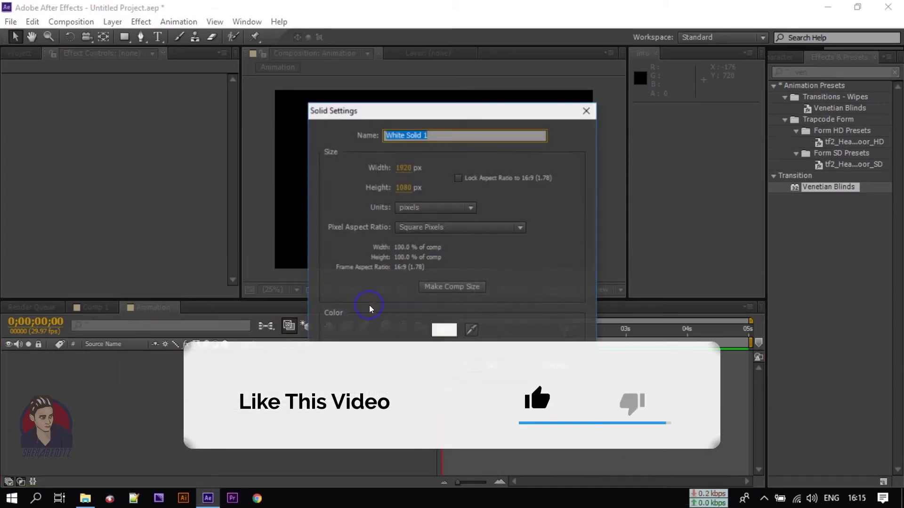
{"action": "type", "text": "P"}
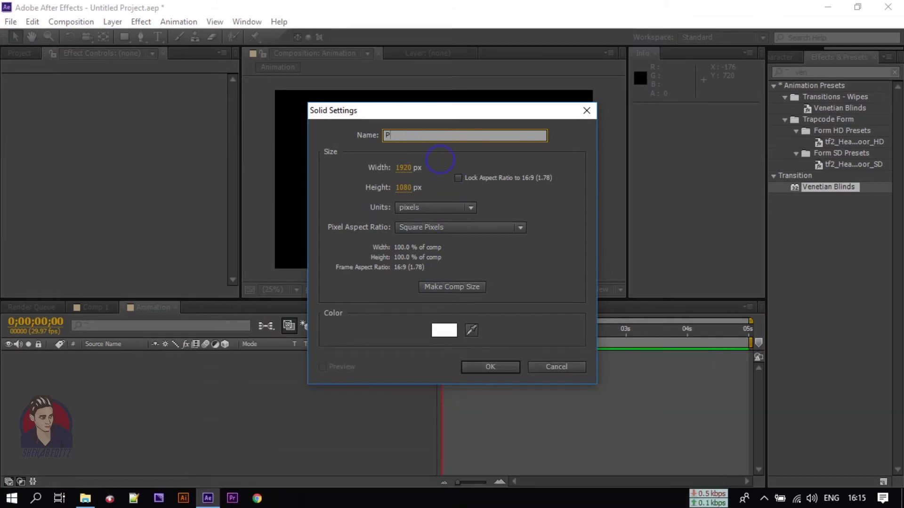
{"action": "type", "text": "articlae"}
{"action": "left_click", "coordinate": [445, 332]}
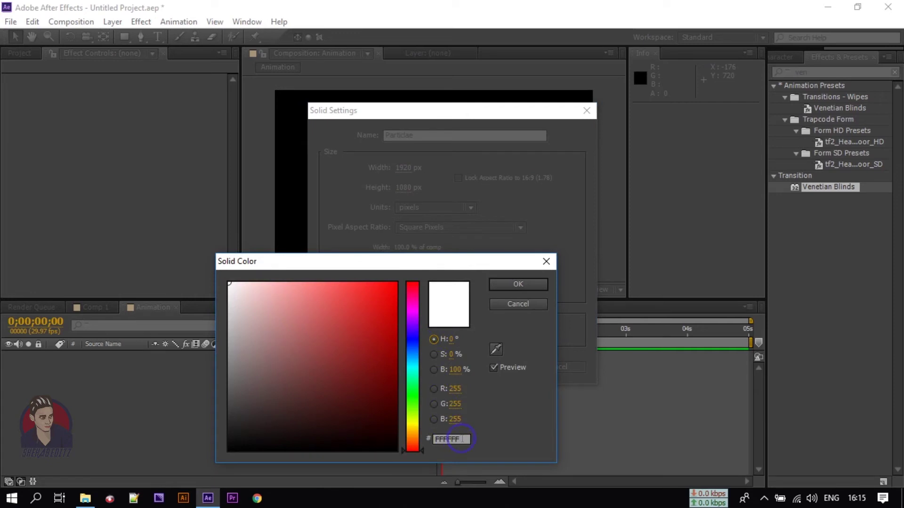
{"action": "left_click", "coordinate": [460, 440]}
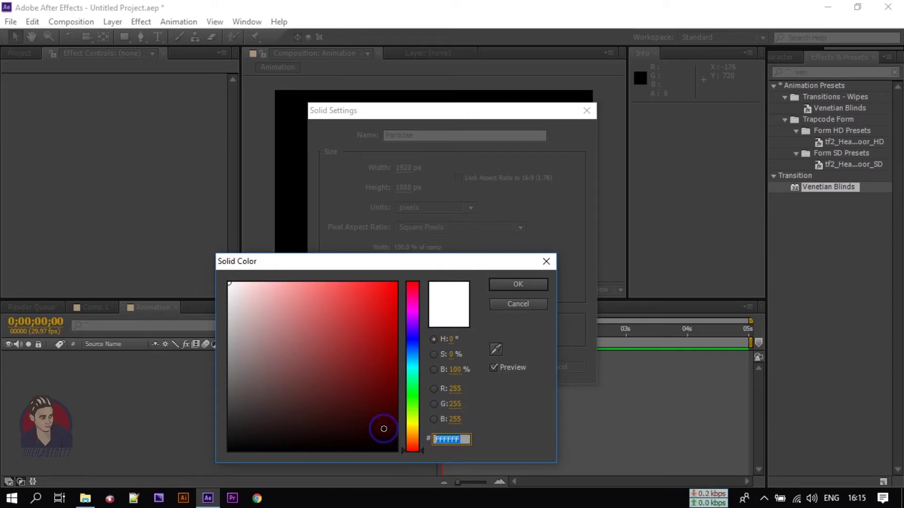
{"action": "type", "text": "1A1A1A"}
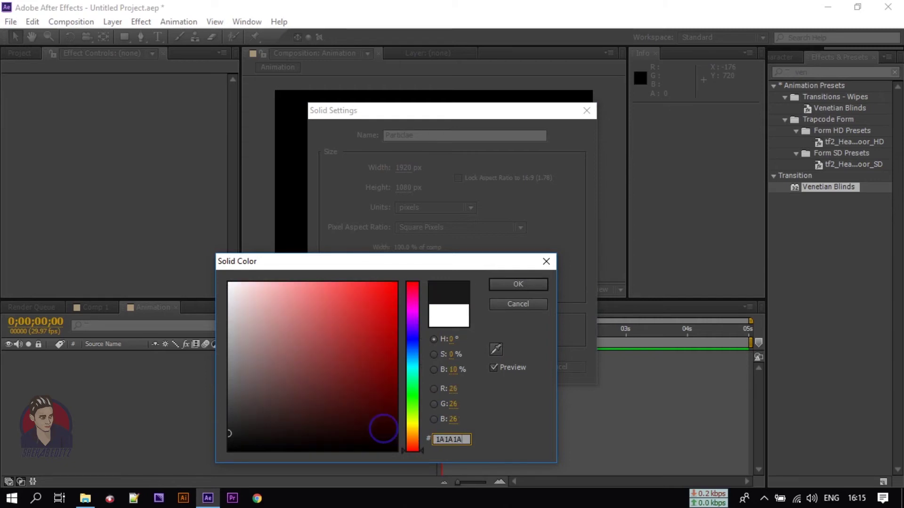
{"action": "left_click", "coordinate": [513, 283]}
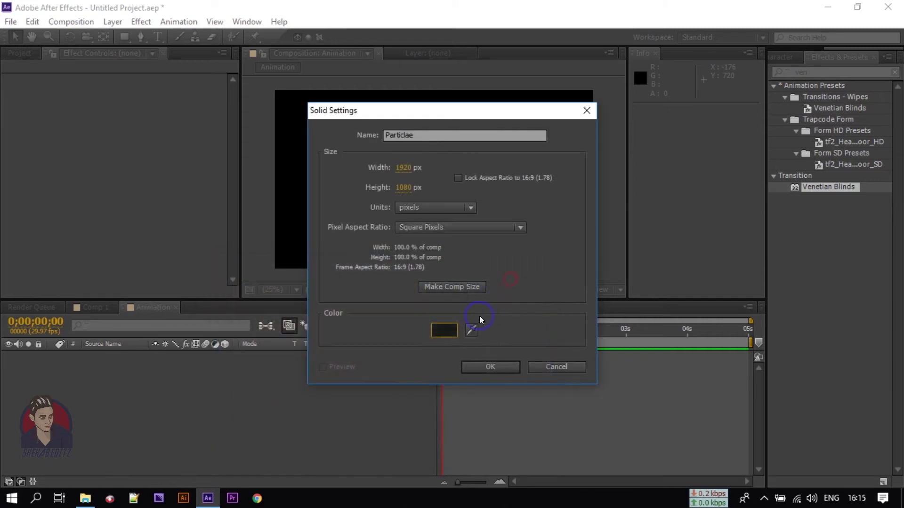
{"action": "left_click", "coordinate": [492, 368]}
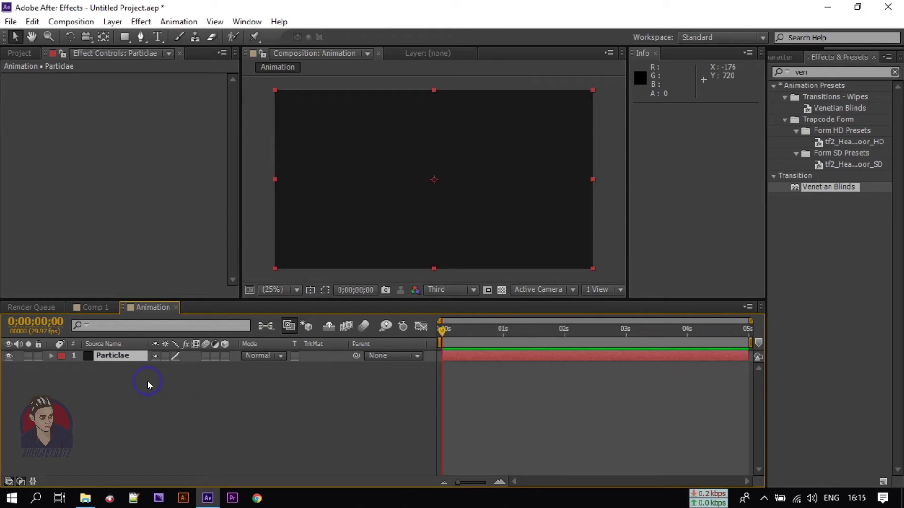
Step: Apply CC Particle Systems II to Particlae and drag its emitter to the lower-left corner
{"action": "left_click", "coordinate": [115, 358]}
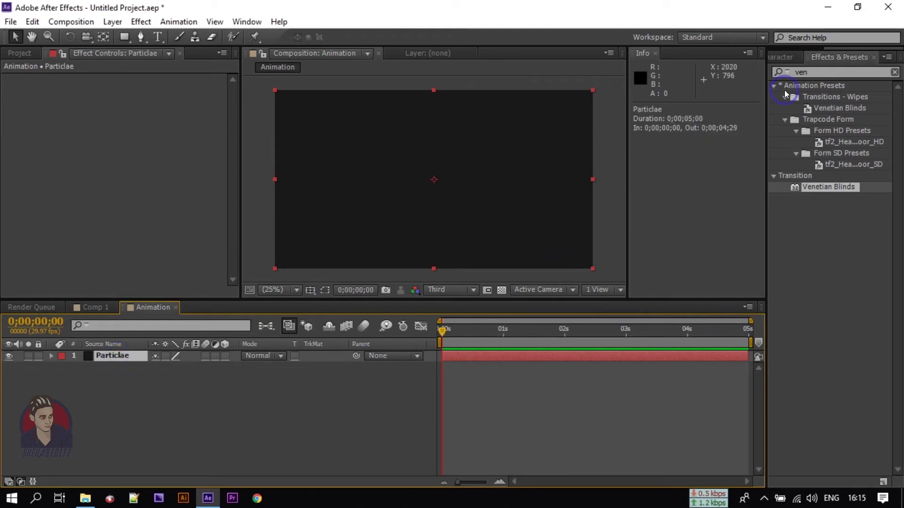
{"action": "left_click", "coordinate": [781, 71]}
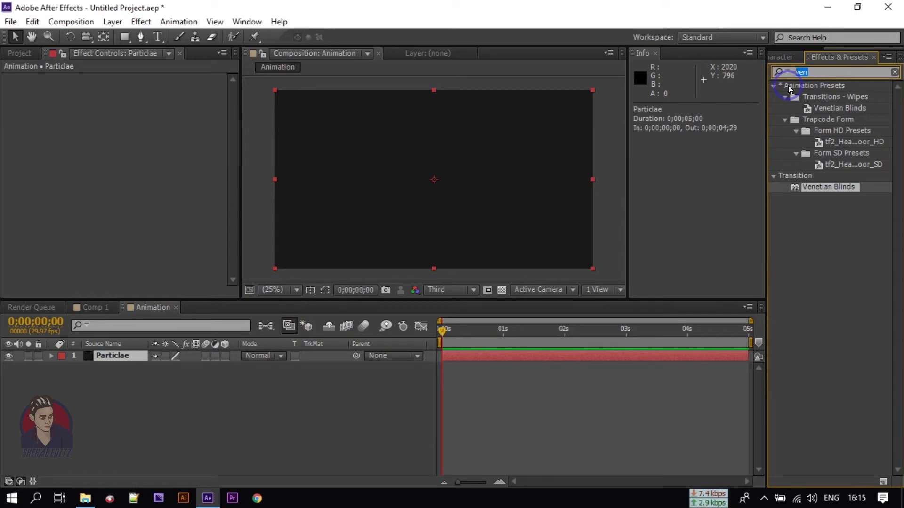
{"action": "type", "text": "cc"}
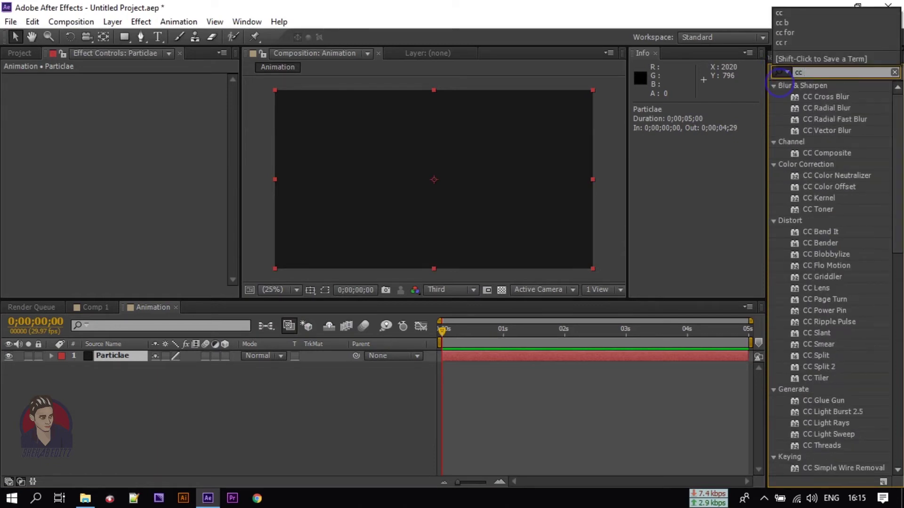
{"action": "type", "text": " par"}
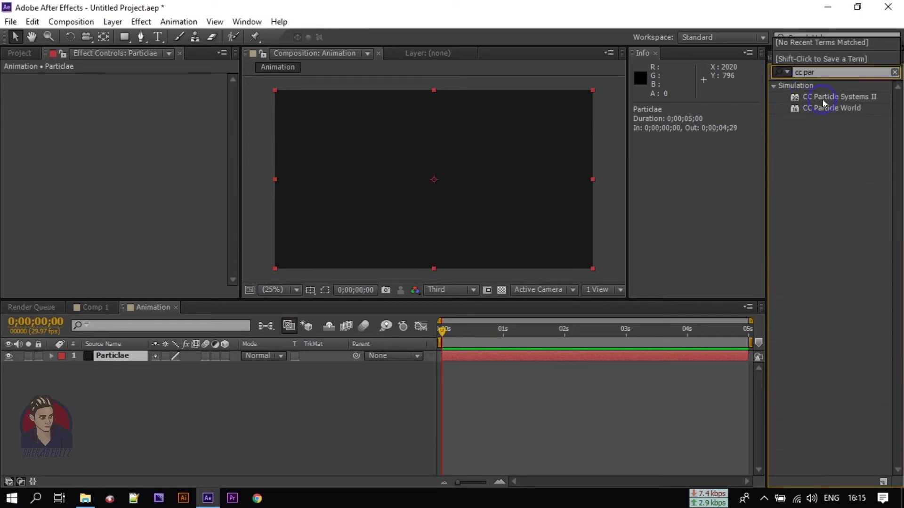
{"action": "left_click_drag", "start_coordinate": [822, 100], "coordinate": [115, 356]}
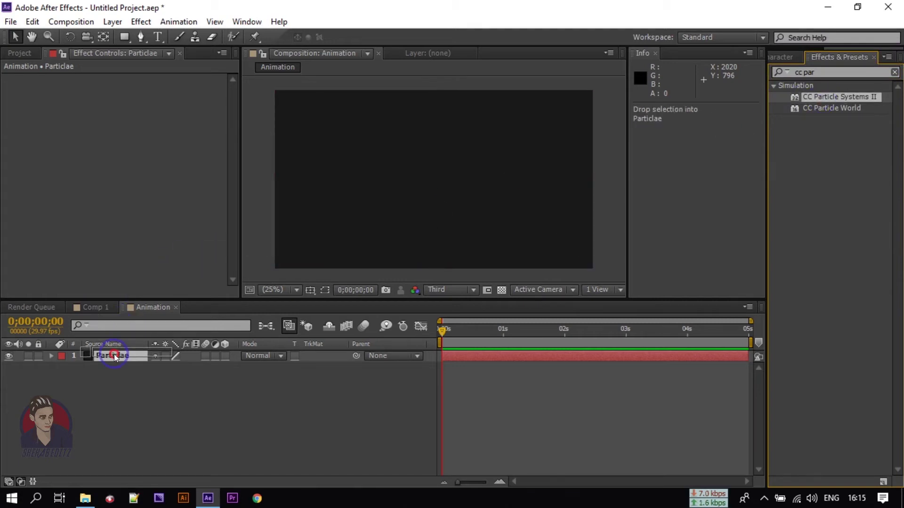
{"action": "left_click_drag", "start_coordinate": [114, 357], "coordinate": [108, 357]}
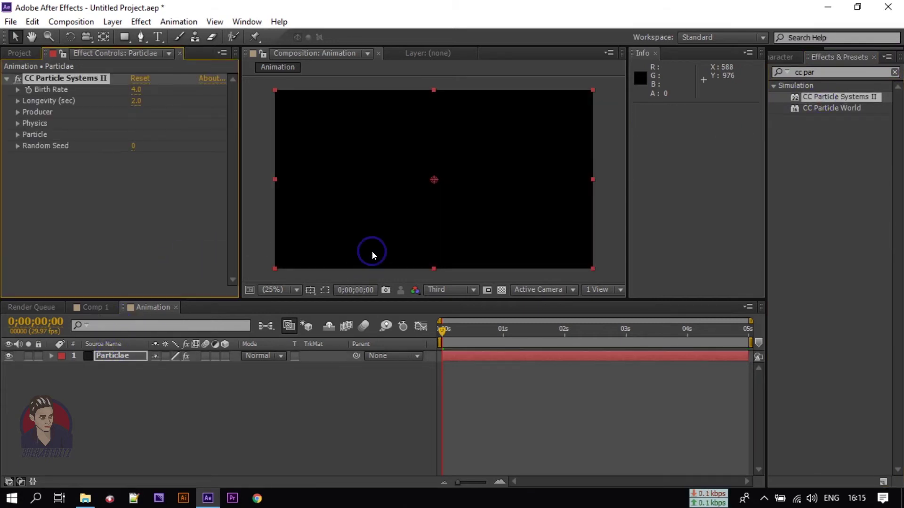
{"action": "left_click_drag", "start_coordinate": [443, 329], "coordinate": [473, 332]}
{"action": "left_click_drag", "start_coordinate": [434, 180], "coordinate": [272, 254]}
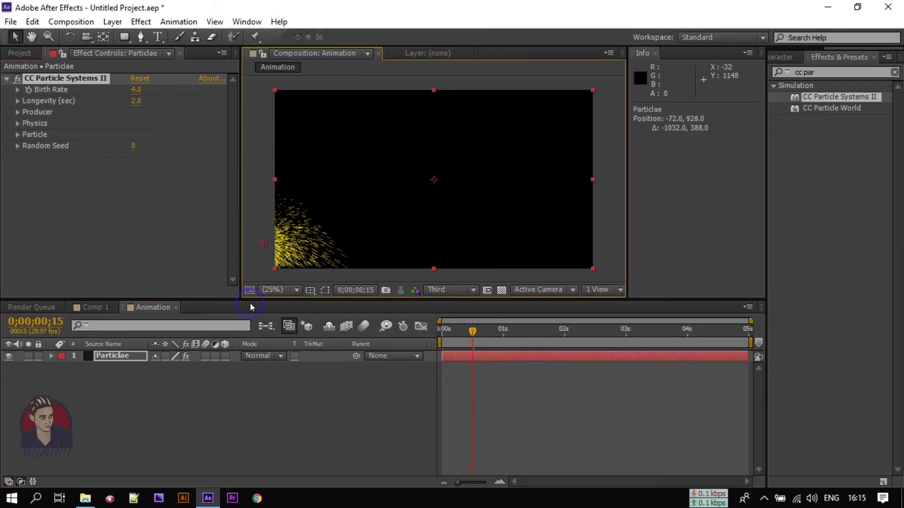
{"action": "left_click", "coordinate": [124, 355]}
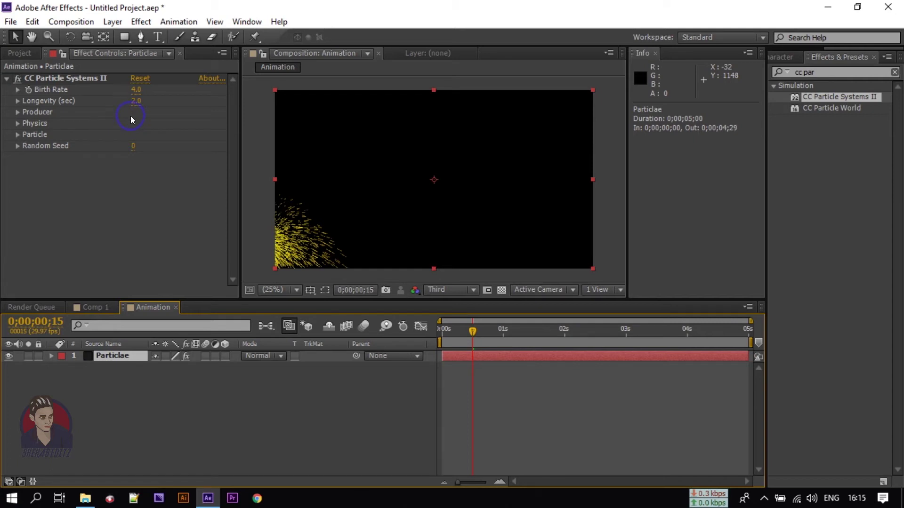
Step: Set particle Birth Rate to 2.0 and the Producer position to -21, 1014
{"action": "left_click", "coordinate": [137, 89]}
{"action": "type", "text": "2"}
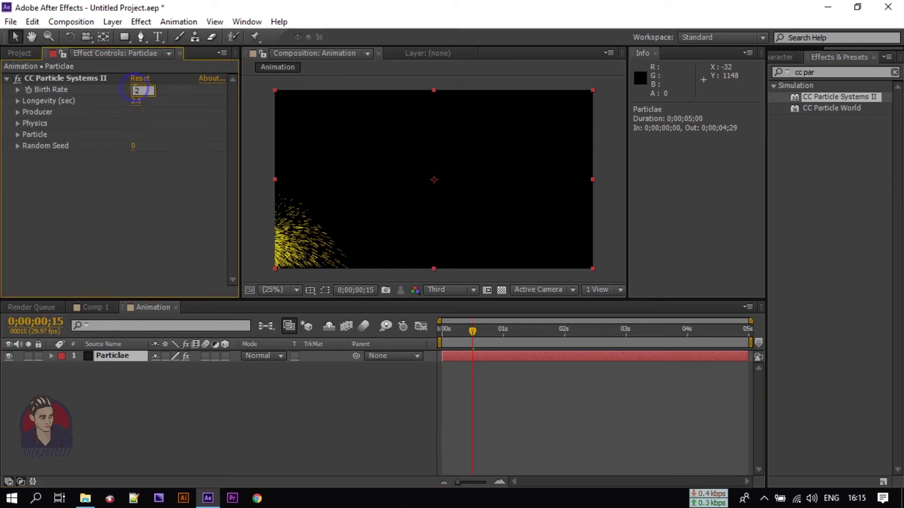
{"action": "key", "text": "Return"}
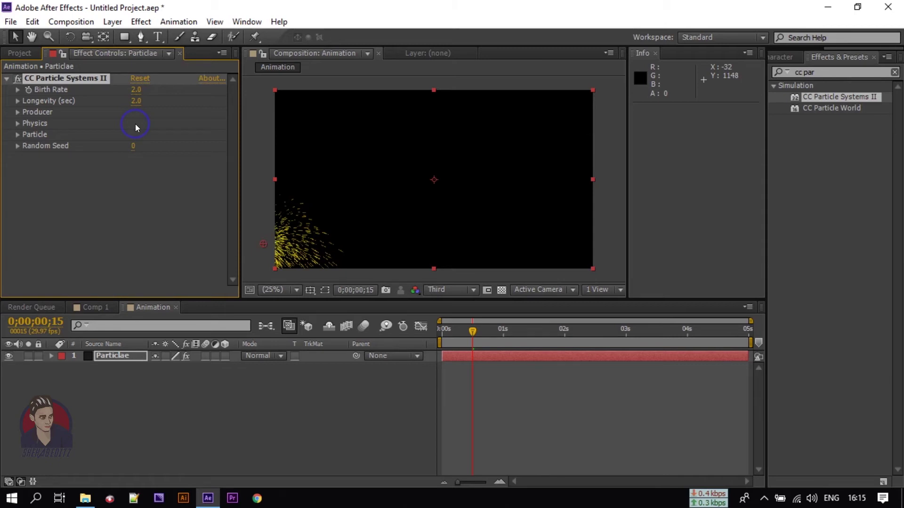
{"action": "left_click", "coordinate": [17, 113]}
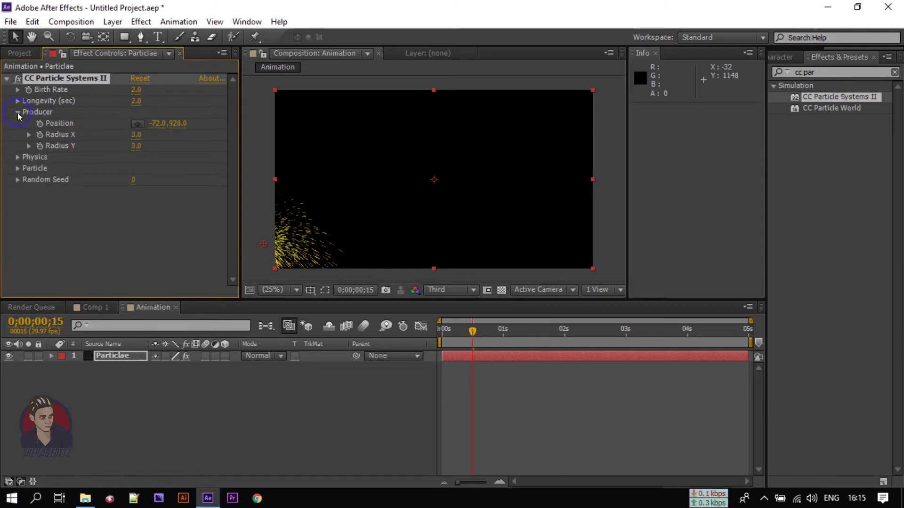
{"action": "left_click", "coordinate": [160, 125]}
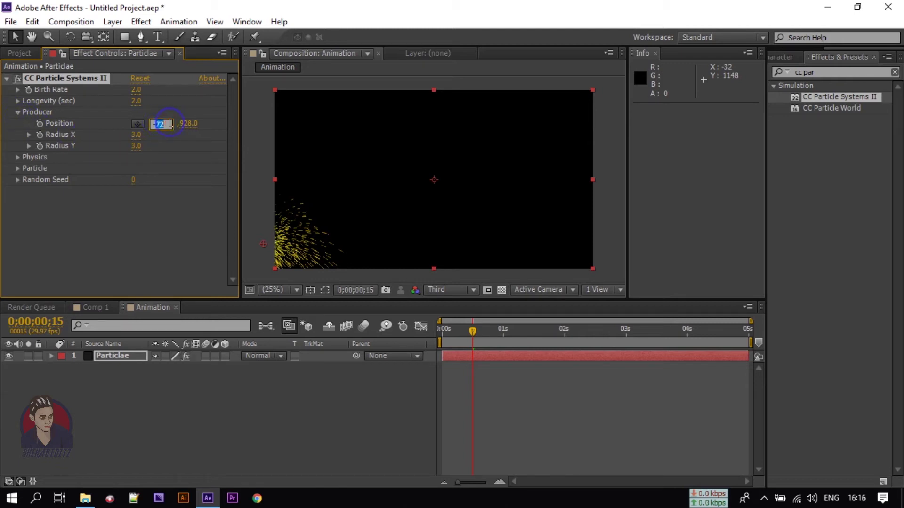
{"action": "type", "text": "-21"}
{"action": "key", "text": "Return"}
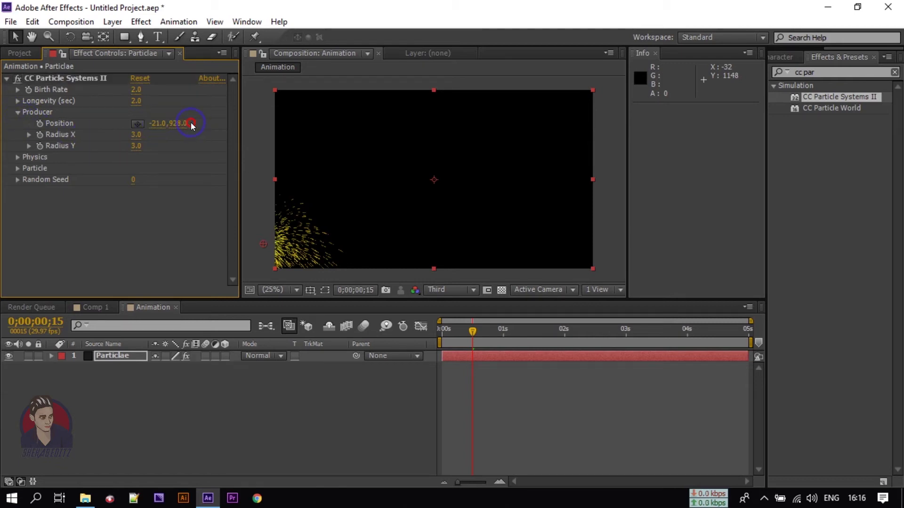
{"action": "left_click", "coordinate": [178, 124]}
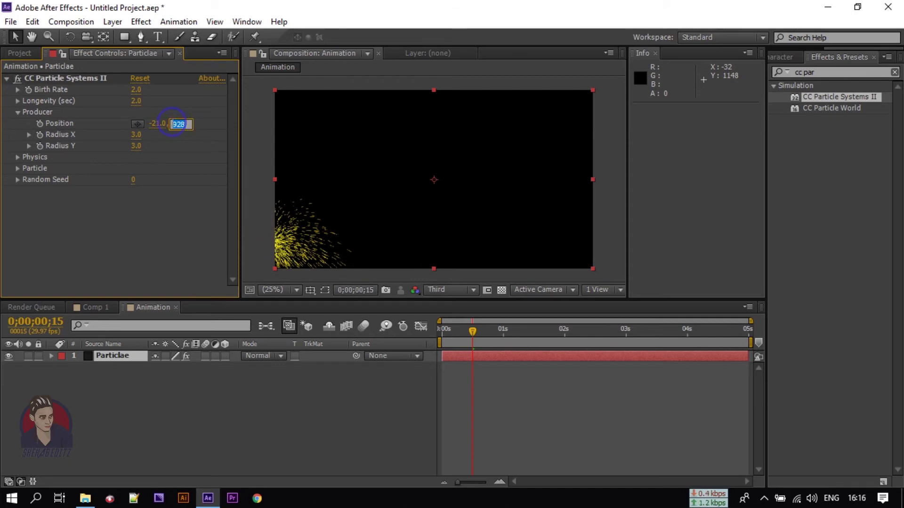
{"action": "type", "text": "10"}
{"action": "type", "text": "14"}
{"action": "key", "text": "Return"}
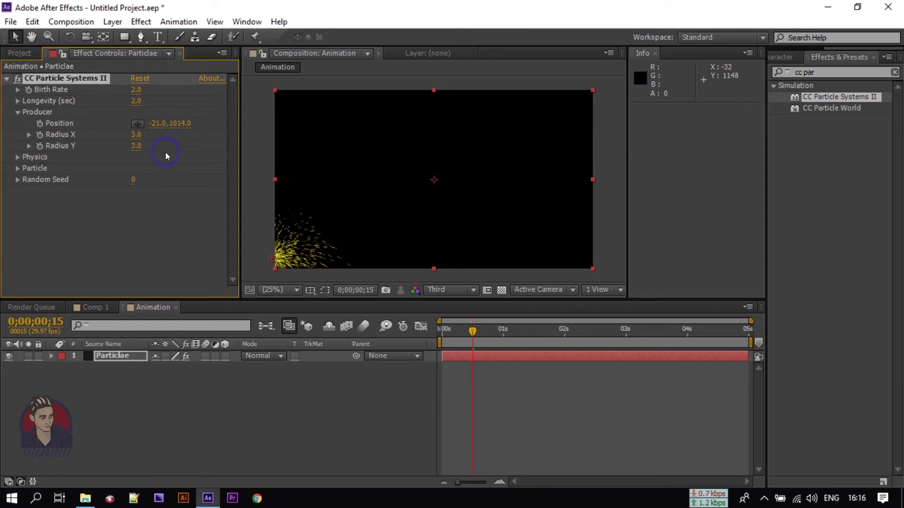
Step: Set particle Physics to Direction animation, Velocity 0.5 and Gravity 0
{"action": "left_click", "coordinate": [18, 113]}
{"action": "left_click", "coordinate": [17, 123]}
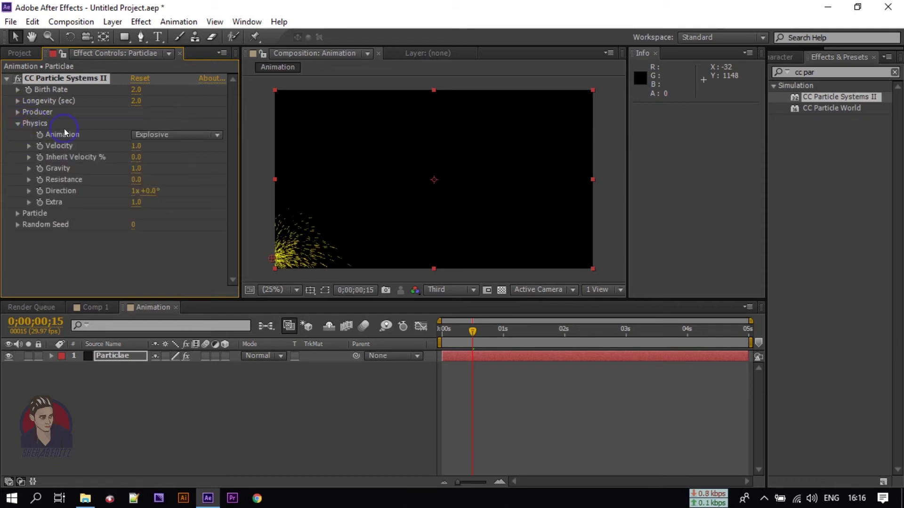
{"action": "left_click", "coordinate": [142, 134]}
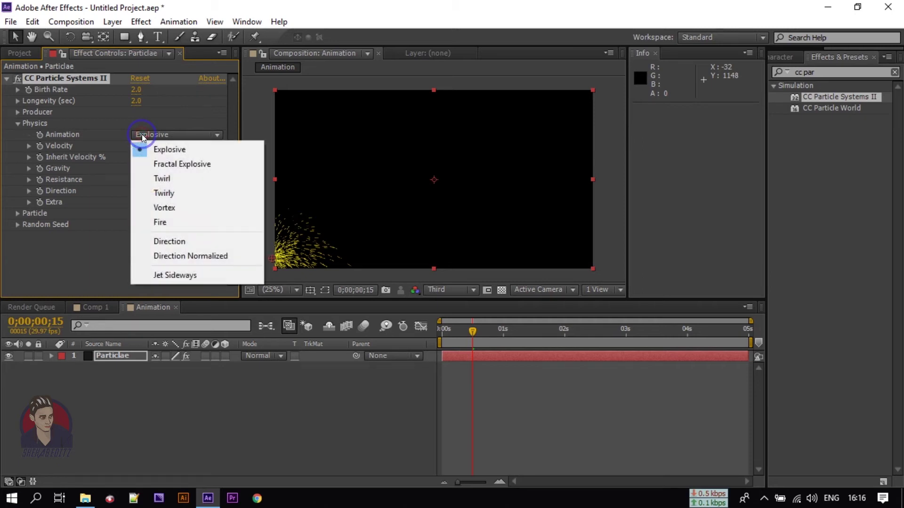
{"action": "left_click", "coordinate": [183, 246]}
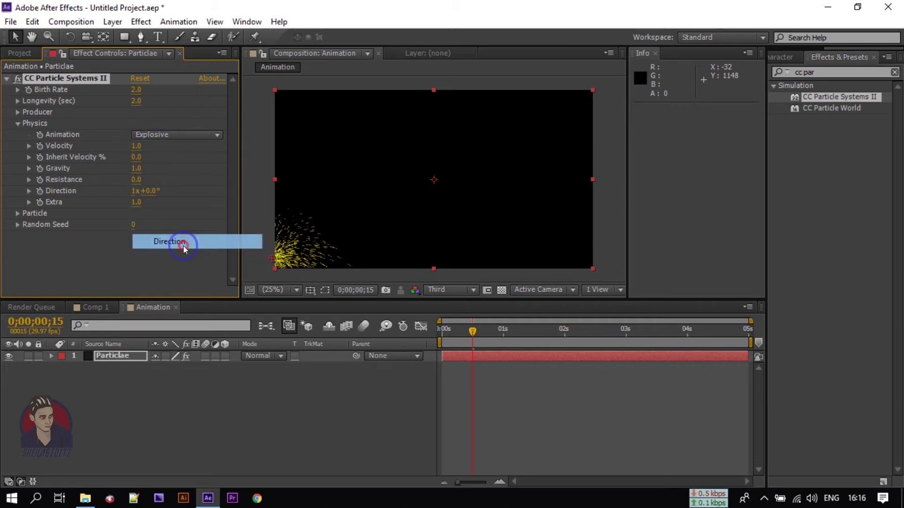
{"action": "left_click", "coordinate": [134, 147]}
{"action": "type", "text": "0.5"}
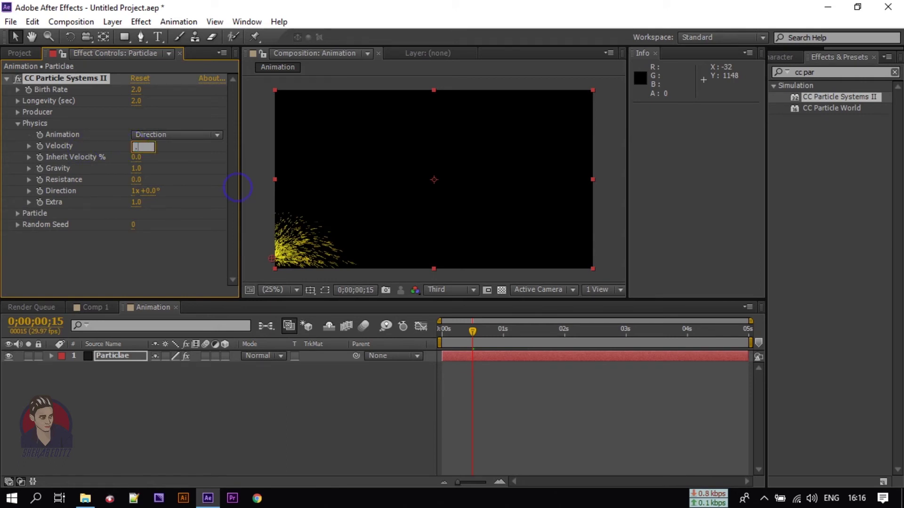
{"action": "key", "text": "Return"}
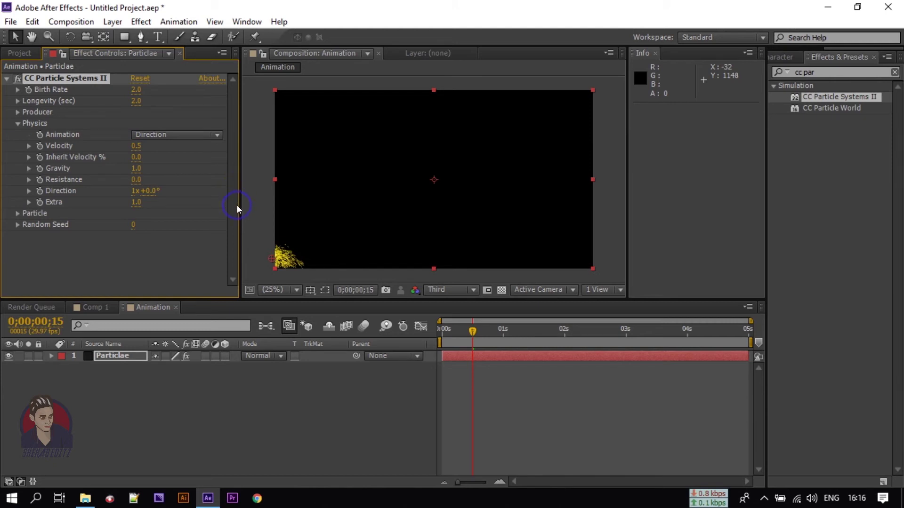
{"action": "left_click", "coordinate": [136, 169]}
{"action": "type", "text": "0"}
{"action": "key", "text": "Return"}
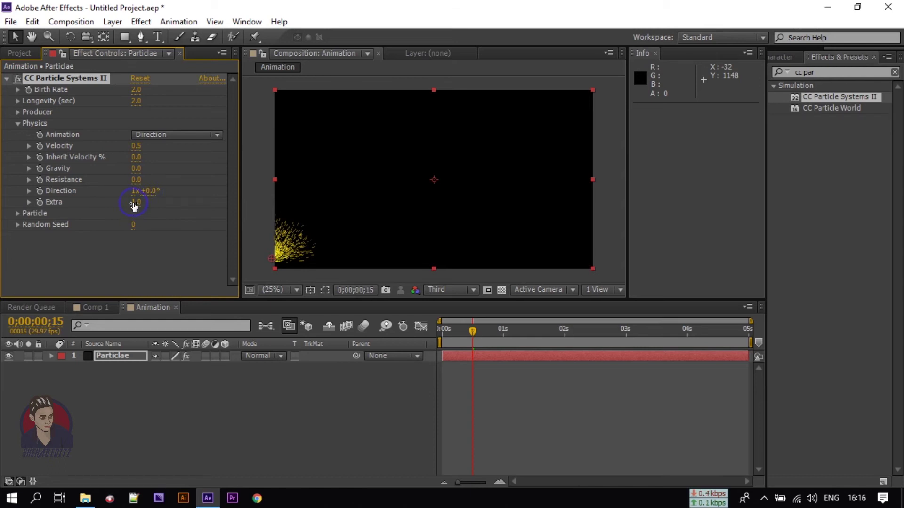
{"action": "left_click", "coordinate": [22, 213]}
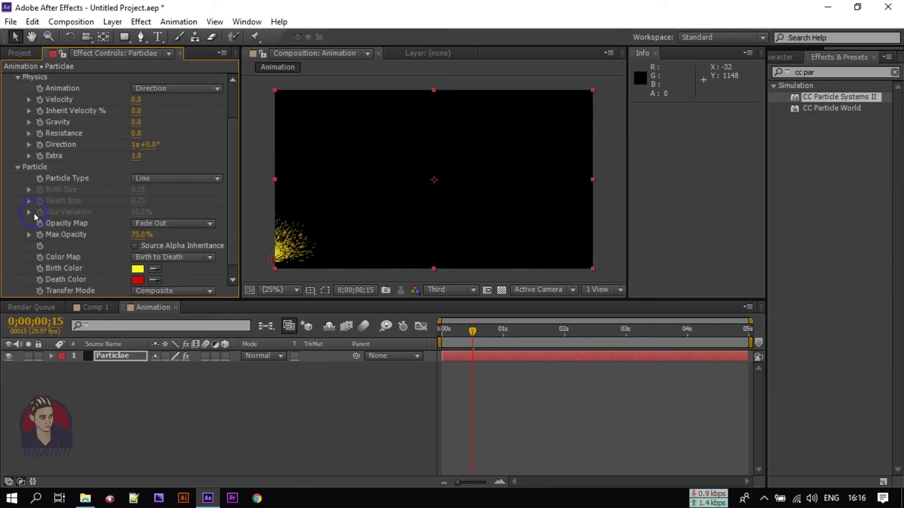
Step: Make the particles Faded Spheres with Birth Size and Death Size both 0.10
{"action": "left_click", "coordinate": [157, 179]}
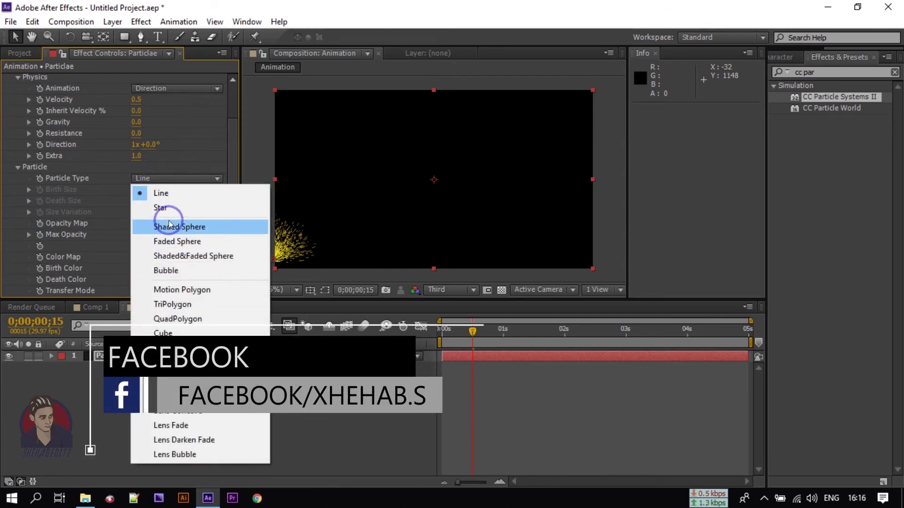
{"action": "left_click", "coordinate": [167, 241]}
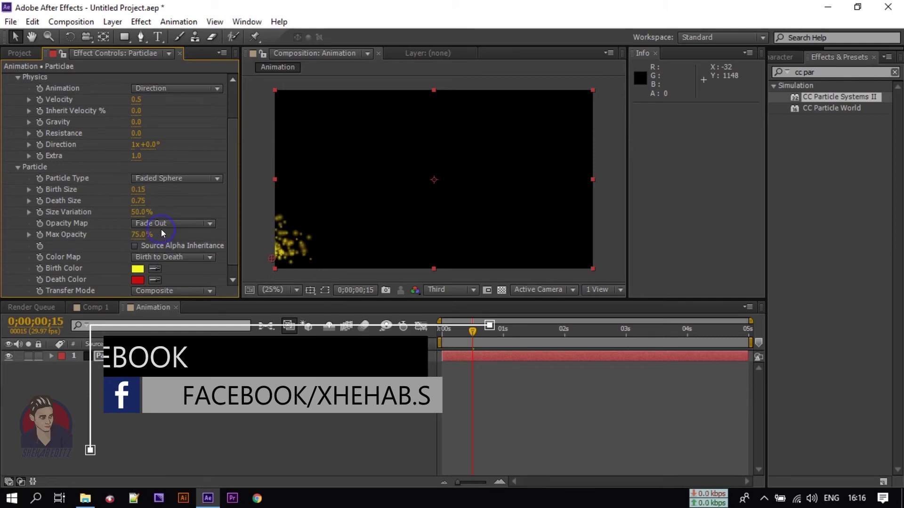
{"action": "left_click", "coordinate": [141, 189]}
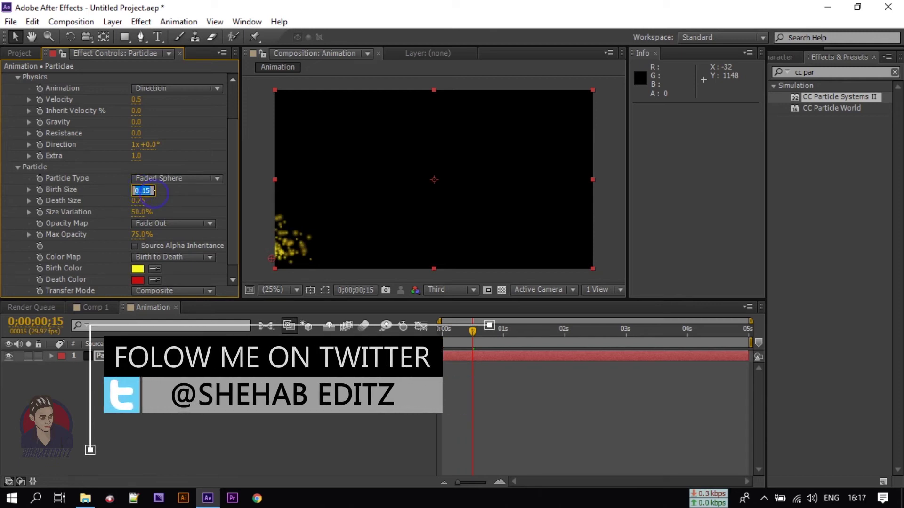
{"action": "type", "text": "0.1"}
{"action": "key", "text": "Return"}
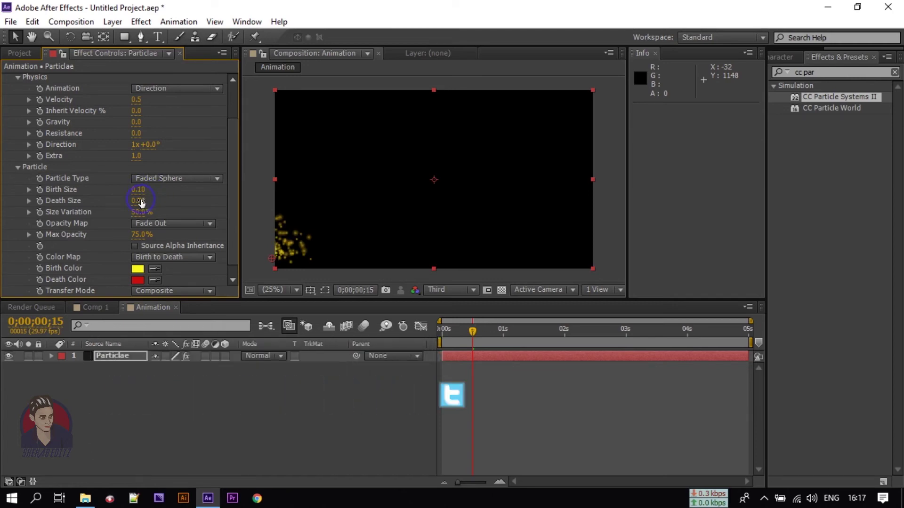
{"action": "left_click", "coordinate": [141, 202]}
{"action": "type", "text": "0.3"}
{"action": "key", "text": "Return"}
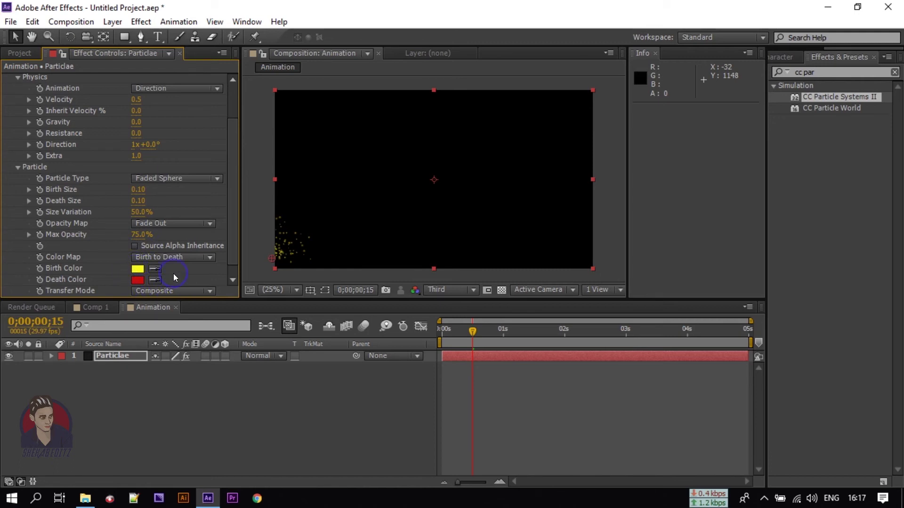
{"action": "scroll", "coordinate": [177, 272], "scroll_direction": "down", "scroll_amount": 1}
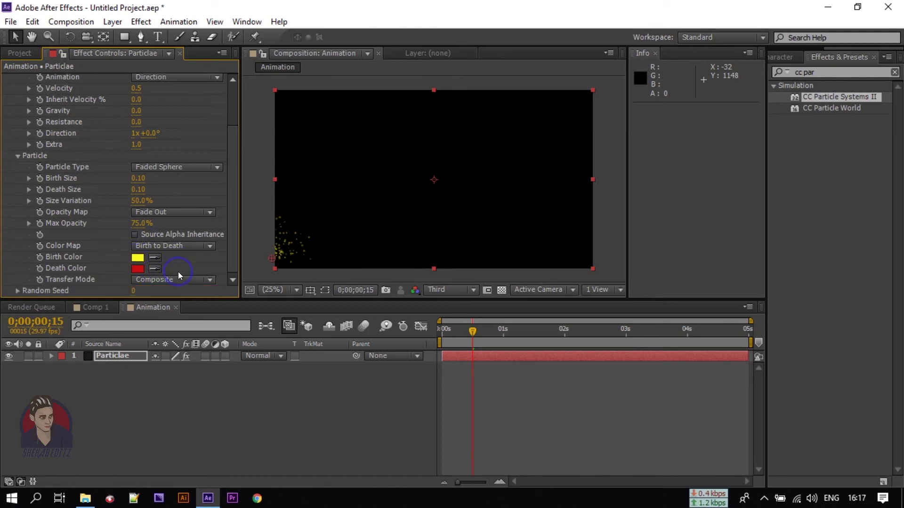
Step: Set the particle birth colour to orange FA5820 and keep the red death colour
{"action": "left_click", "coordinate": [138, 258]}
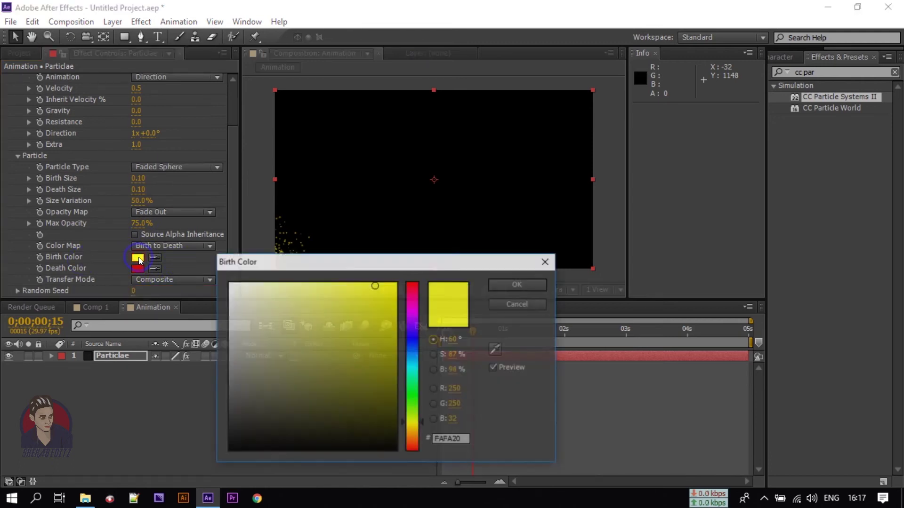
{"action": "left_click", "coordinate": [462, 440]}
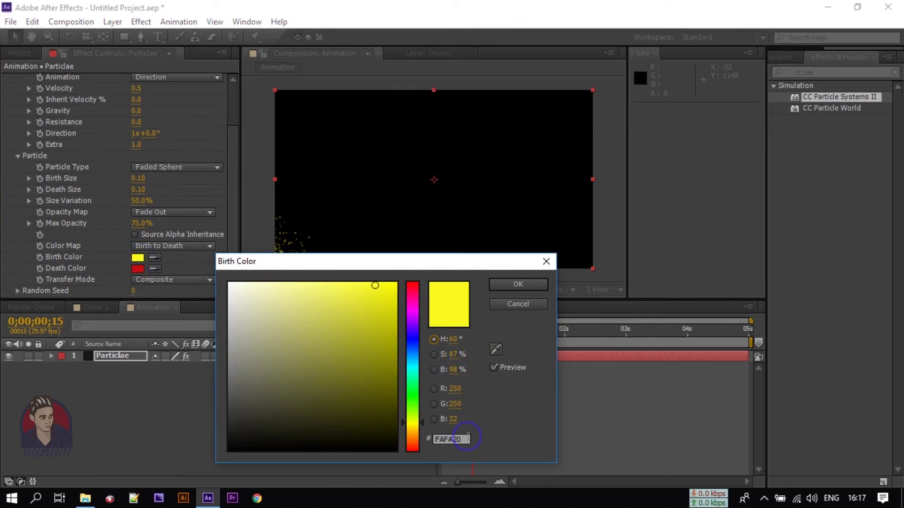
{"action": "left_click_drag", "start_coordinate": [465, 441], "coordinate": [445, 437]}
{"action": "type", "text": "58"}
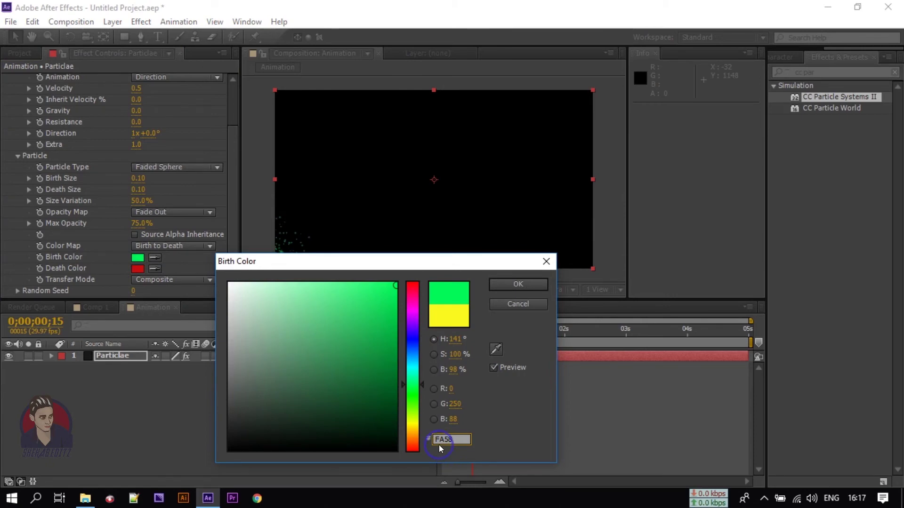
{"action": "type", "text": "20"}
{"action": "left_click", "coordinate": [523, 291]}
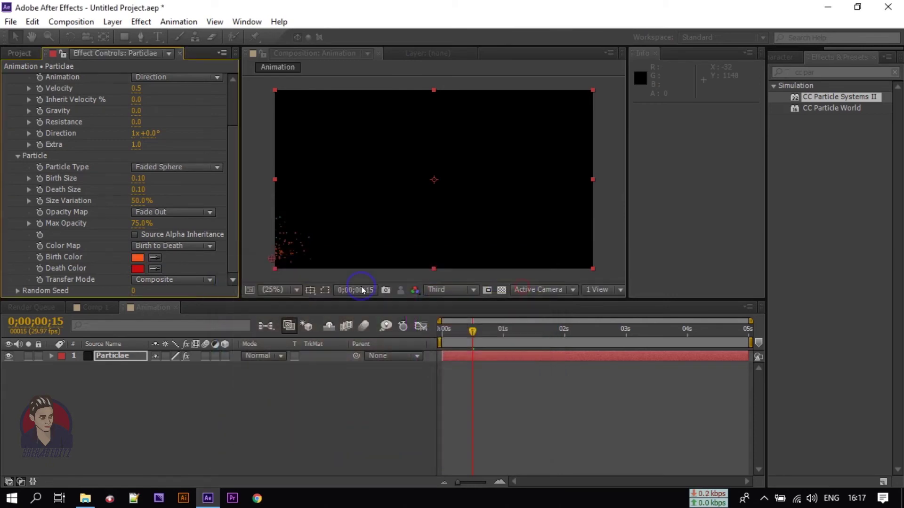
{"action": "left_click", "coordinate": [132, 270]}
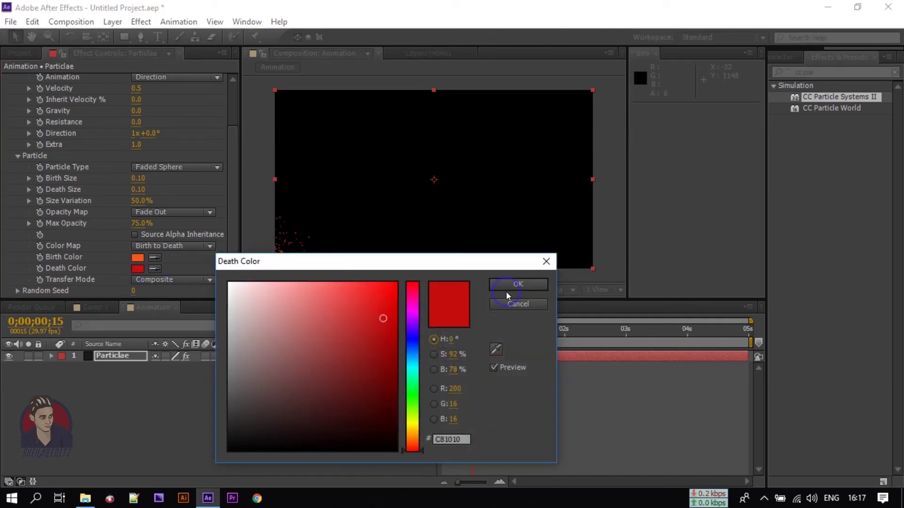
{"action": "left_click", "coordinate": [518, 284]}
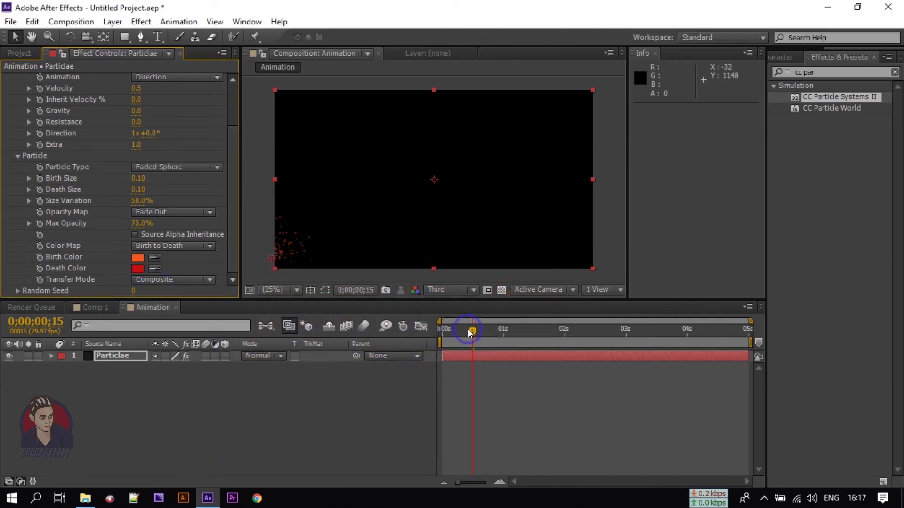
Step: Add Comp 1 from the Project panel above the particles layer in Animation
{"action": "left_click_drag", "start_coordinate": [471, 331], "coordinate": [596, 332]}
{"action": "left_click", "coordinate": [26, 55]}
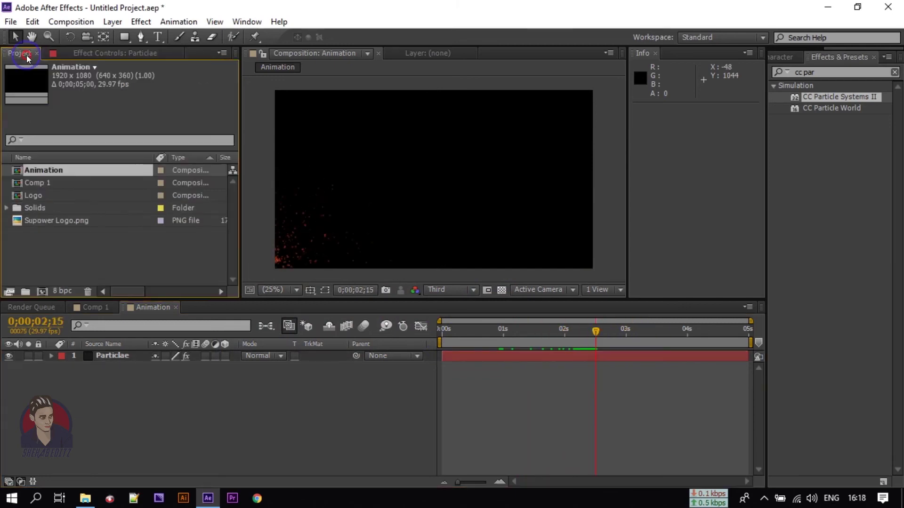
{"action": "left_click", "coordinate": [39, 193]}
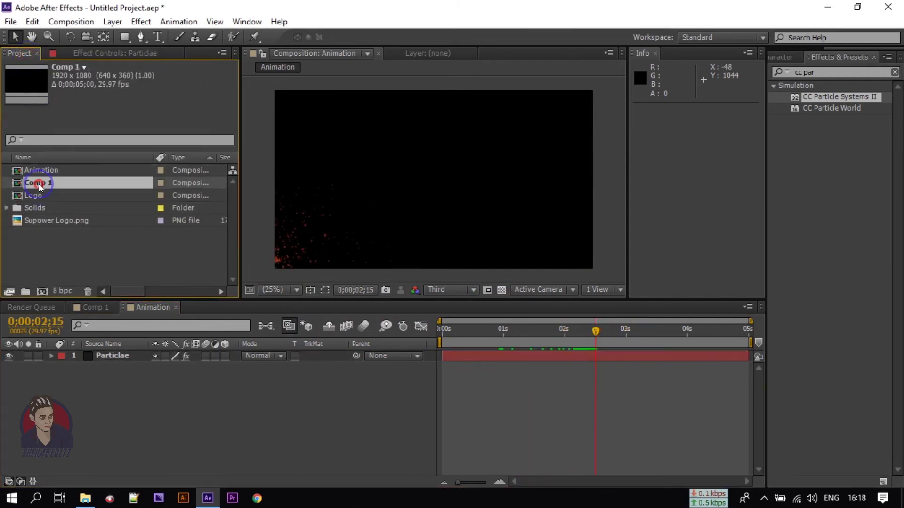
{"action": "left_click_drag", "start_coordinate": [39, 184], "coordinate": [100, 355]}
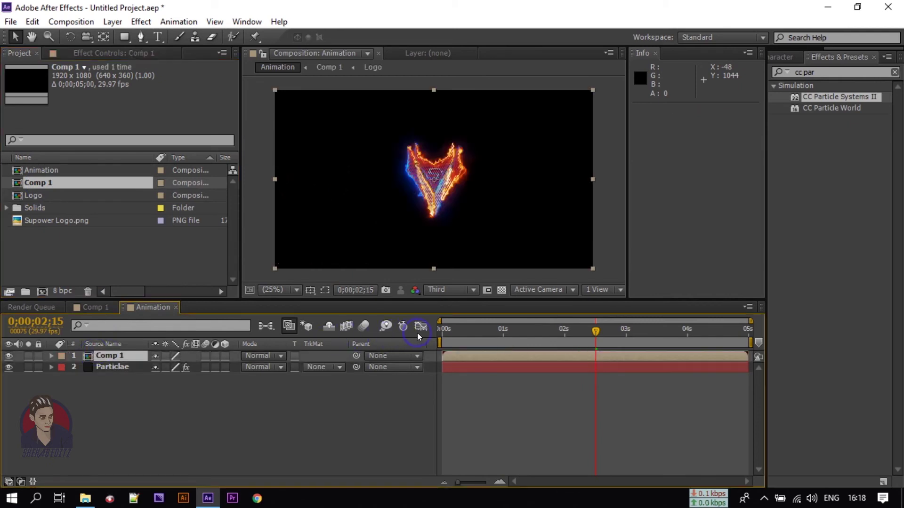
{"action": "mouse_move", "coordinate": [524, 336]}
{"action": "left_mouse_down"}
{"action": "mouse_move", "coordinate": [422, 337]}
{"action": "mouse_move", "coordinate": [532, 341]}
{"action": "left_mouse_up"}
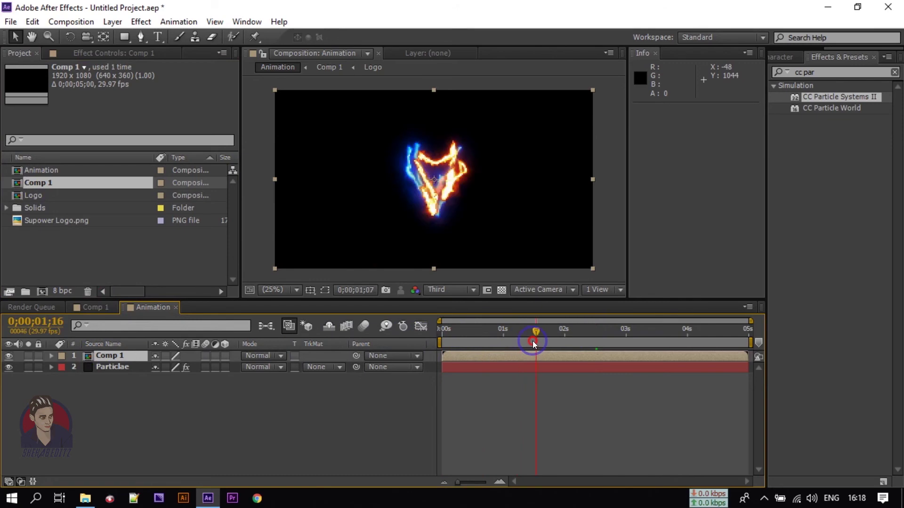
Step: Set Comp 1's blending mode to Add and check it over the sparks
{"action": "left_click", "coordinate": [268, 356]}
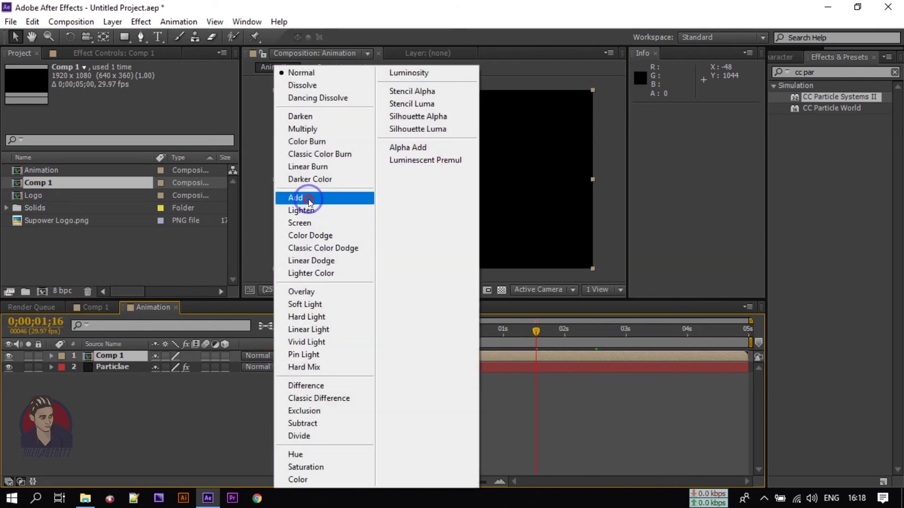
{"action": "left_click", "coordinate": [309, 198]}
{"action": "mouse_move", "coordinate": [520, 338]}
{"action": "left_mouse_down"}
{"action": "mouse_move", "coordinate": [449, 348]}
{"action": "mouse_move", "coordinate": [581, 347]}
{"action": "left_mouse_up"}
{"action": "left_click", "coordinate": [110, 358]}
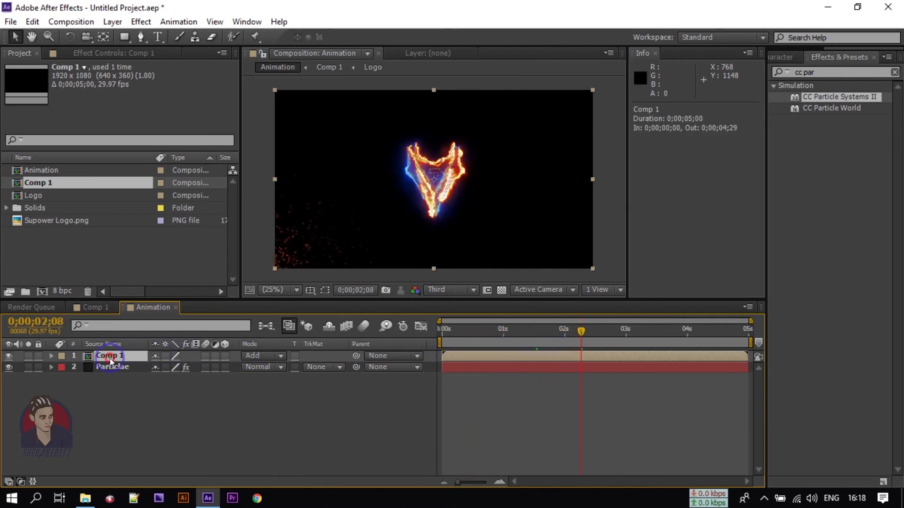
Step: Set Comp 1's Rotation to -45° at the first frame
{"action": "left_click", "coordinate": [503, 377]}
{"action": "left_click_drag", "start_coordinate": [580, 335], "coordinate": [441, 330]}
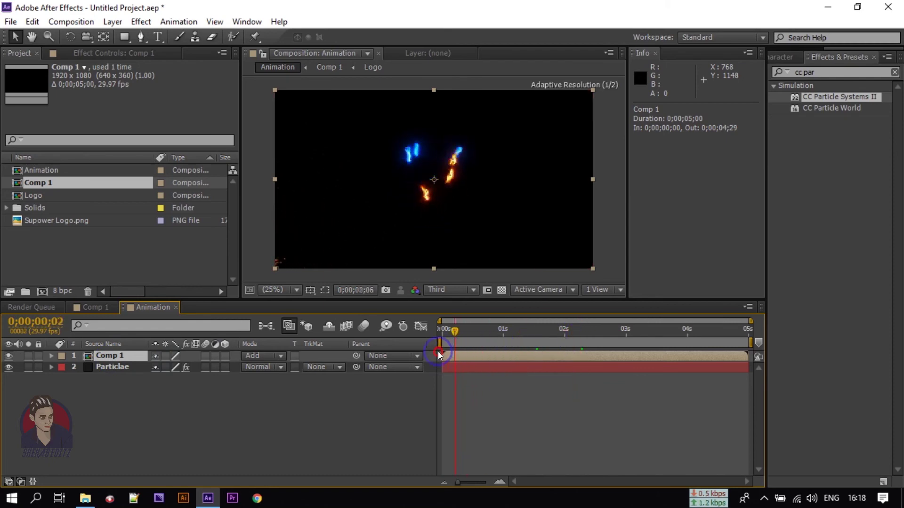
{"action": "key", "text": "r"}
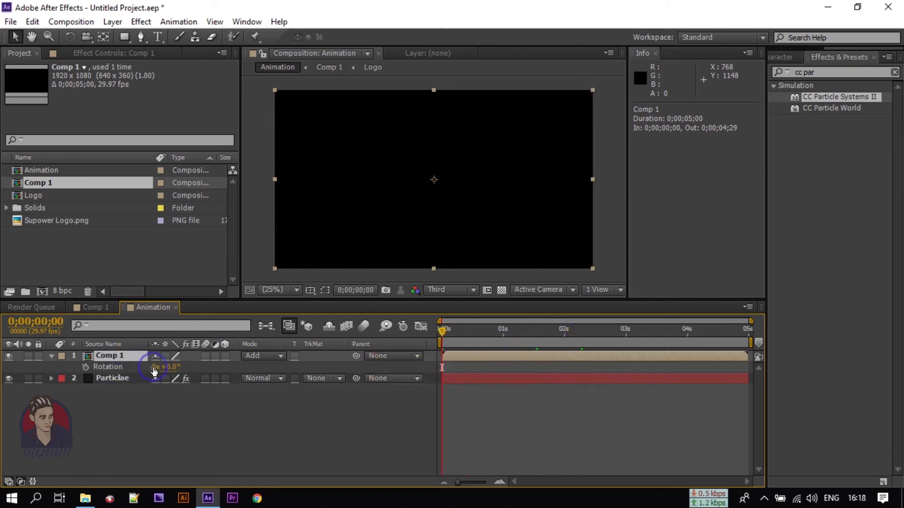
{"action": "left_click", "coordinate": [169, 368]}
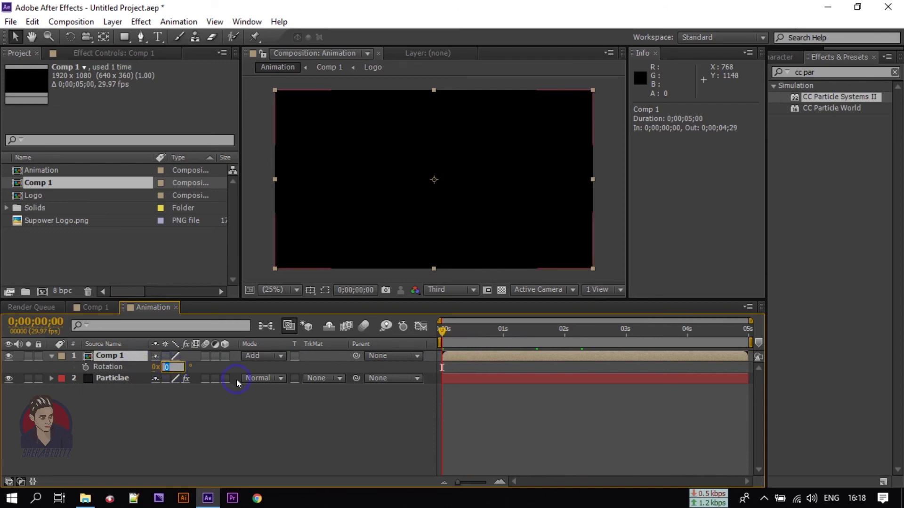
{"action": "type", "text": "-45"}
{"action": "key", "text": "Return"}
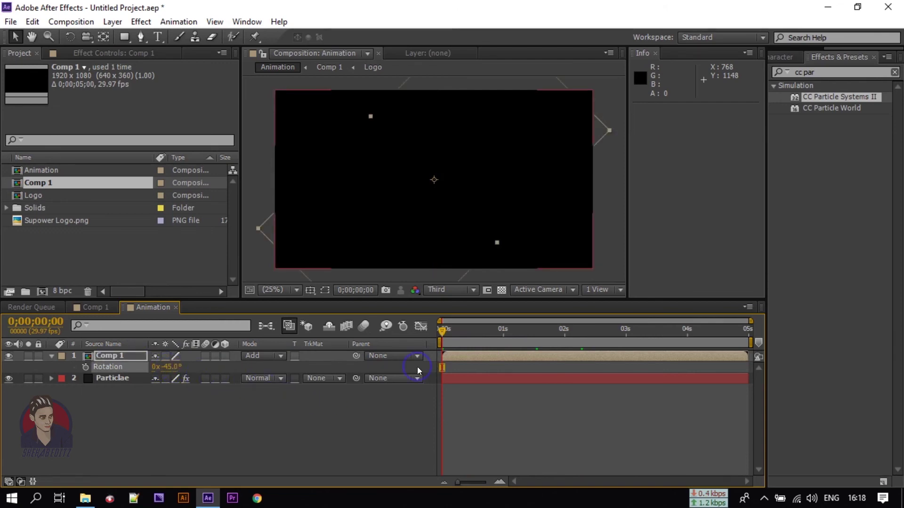
Step: At 2 seconds, set Rotation to 0° and start its keyframes there
{"action": "left_click_drag", "start_coordinate": [441, 332], "coordinate": [563, 339]}
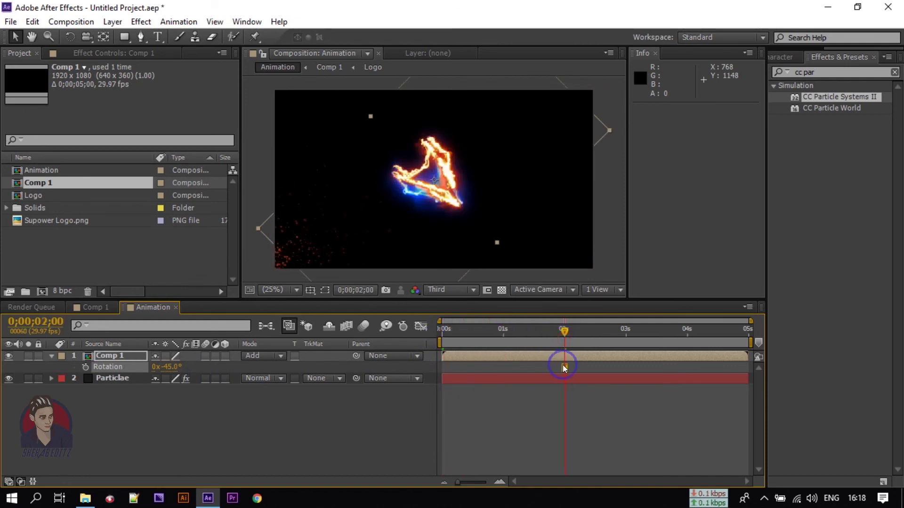
{"action": "left_click", "coordinate": [441, 404]}
{"action": "left_click", "coordinate": [176, 381]}
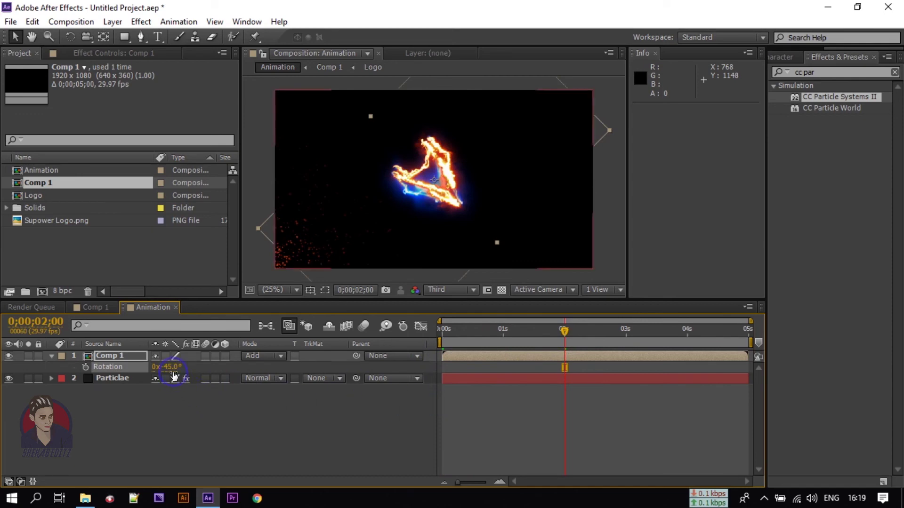
{"action": "left_click", "coordinate": [171, 366]}
{"action": "type", "text": "+0"}
{"action": "key", "text": "Return"}
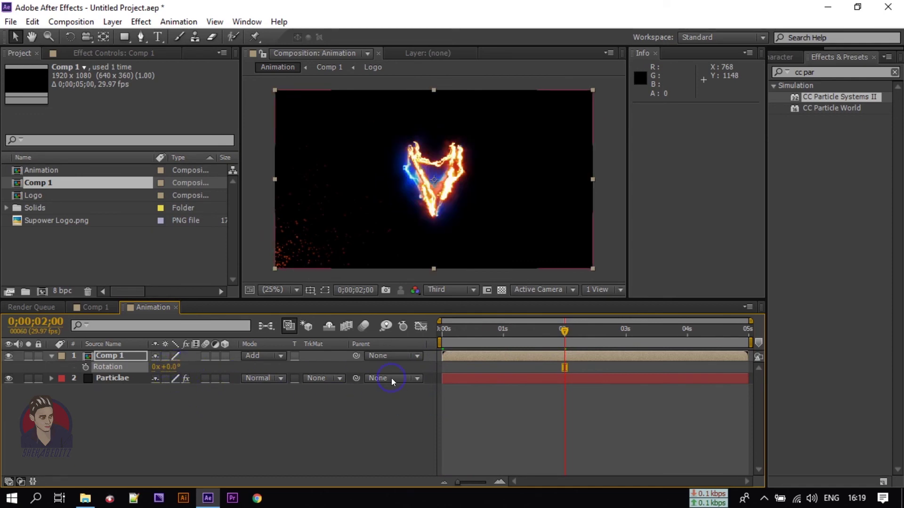
{"action": "left_click", "coordinate": [541, 358]}
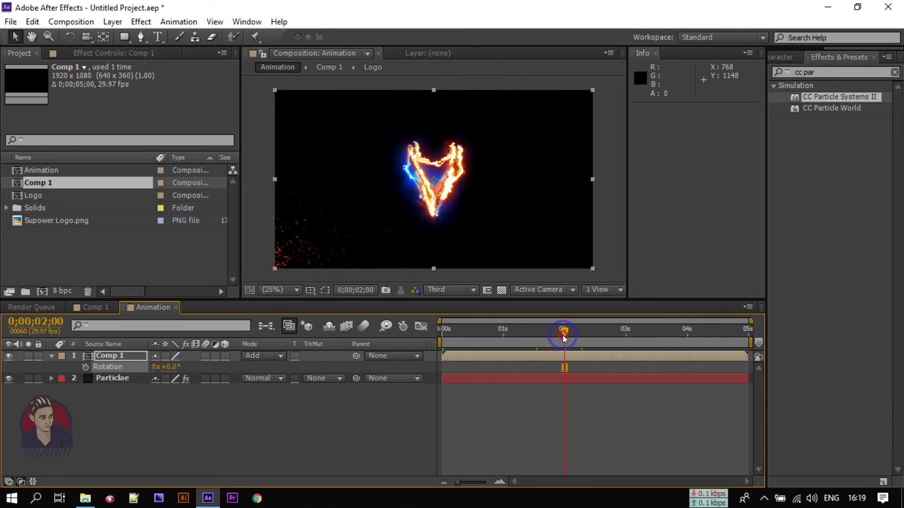
{"action": "left_click", "coordinate": [86, 368]}
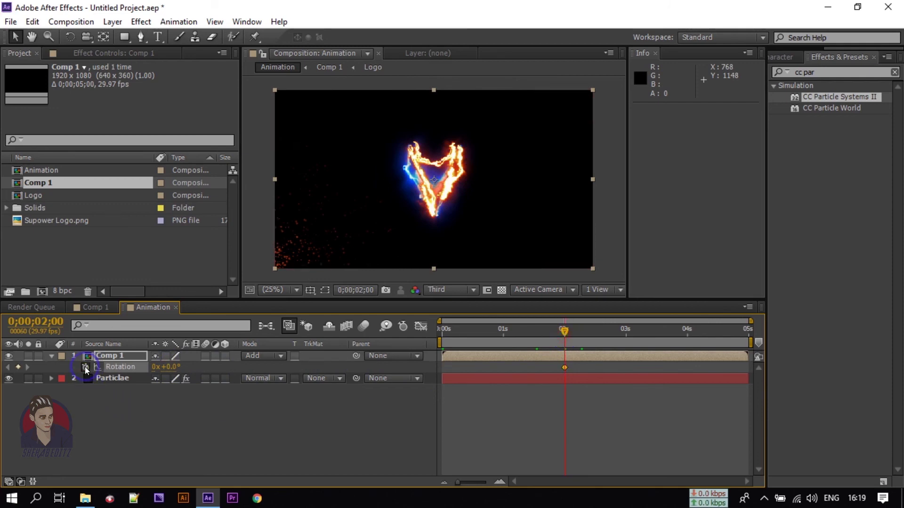
Step: Keyframe Rotation at -45° on the first frame and scrub to check
{"action": "left_click", "coordinate": [563, 331]}
{"action": "left_click_drag", "start_coordinate": [562, 331], "coordinate": [391, 360]}
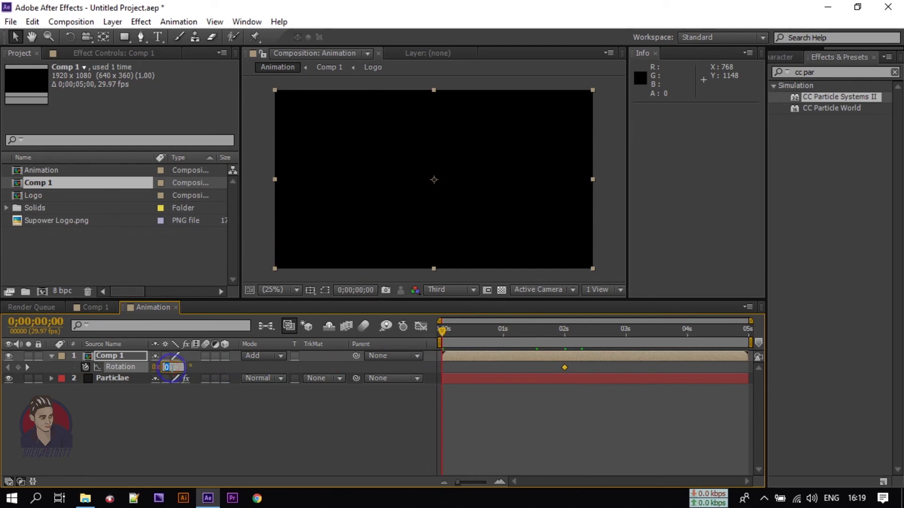
{"action": "type", "text": "-45"}
{"action": "key", "text": "Return"}
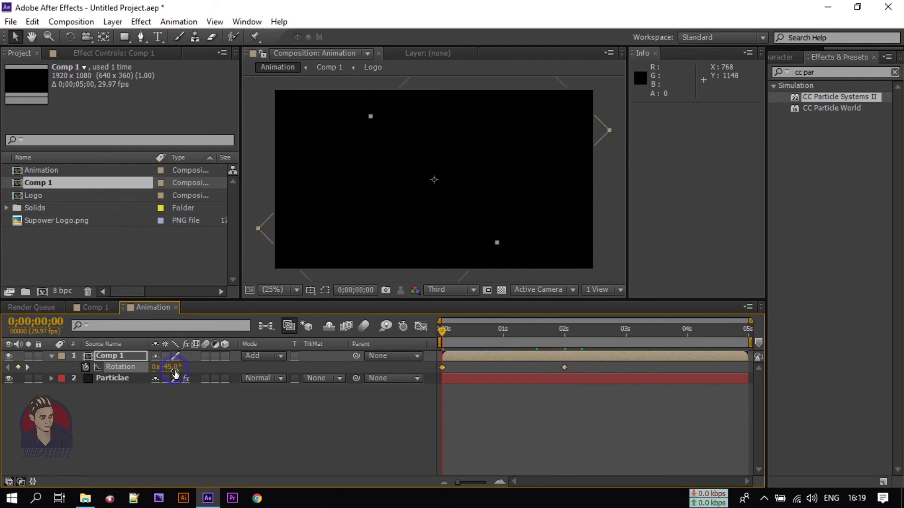
{"action": "left_click", "coordinate": [461, 357]}
{"action": "mouse_move", "coordinate": [444, 330]}
{"action": "left_mouse_down"}
{"action": "mouse_move", "coordinate": [583, 336]}
{"action": "mouse_move", "coordinate": [413, 339]}
{"action": "mouse_move", "coordinate": [581, 345]}
{"action": "mouse_move", "coordinate": [416, 342]}
{"action": "left_mouse_up"}
Step: Keyframe Comp 1's Scale from 300% at the start to 100% at 2 seconds
{"action": "left_click", "coordinate": [112, 358]}
{"action": "key", "text": "s"}
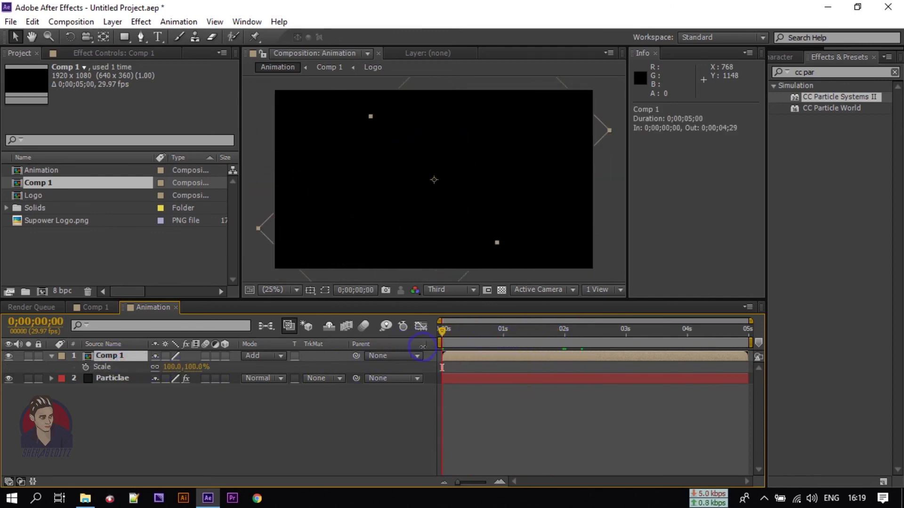
{"action": "left_click", "coordinate": [205, 363]}
{"action": "type", "text": "300"}
{"action": "key", "text": "Return"}
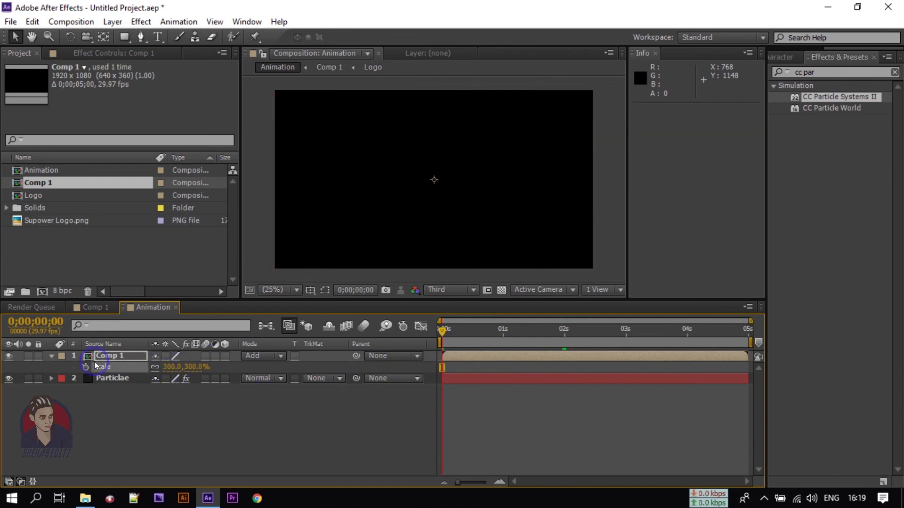
{"action": "left_click", "coordinate": [86, 367]}
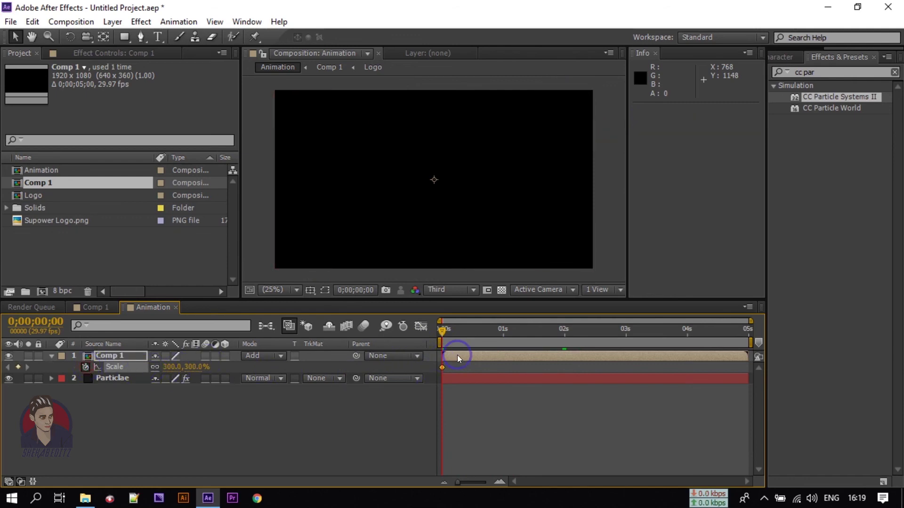
{"action": "left_click", "coordinate": [565, 337]}
{"action": "type", "text": "1"}
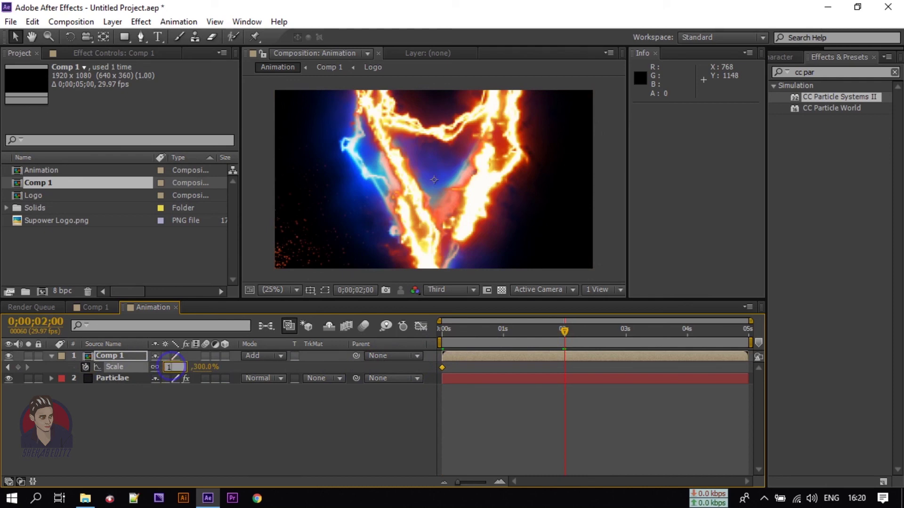
{"action": "type", "text": "0"}
{"action": "key", "text": "Return"}
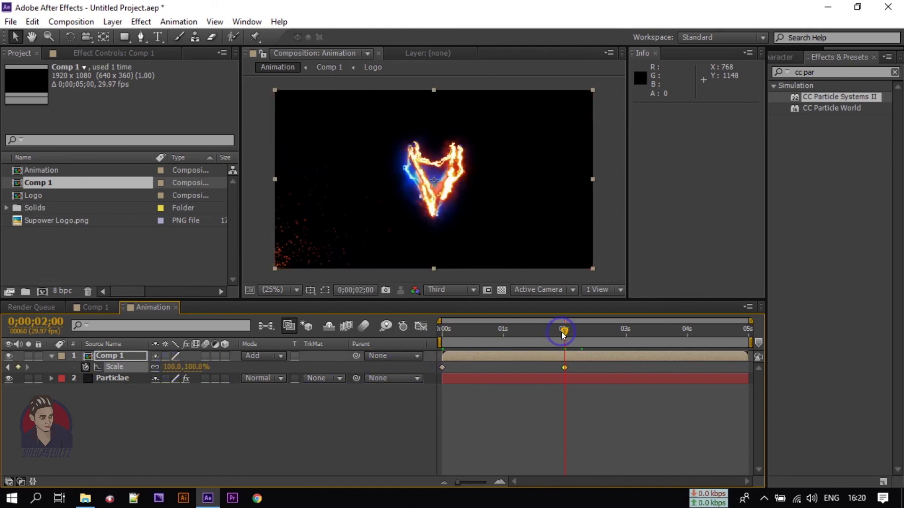
Step: Preview the animation from the start and collapse the layer's properties
{"action": "key", "text": "Home"}
{"action": "key", "text": "space"}
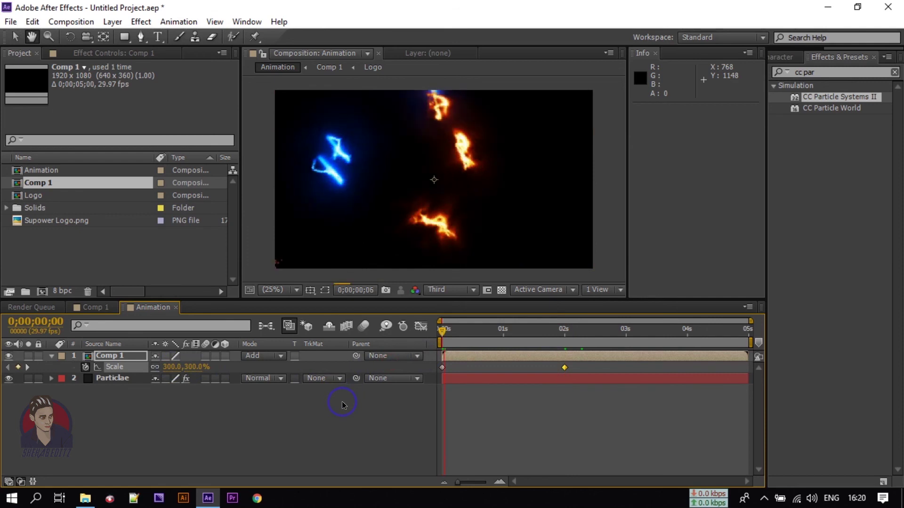
{"action": "key", "text": "u"}
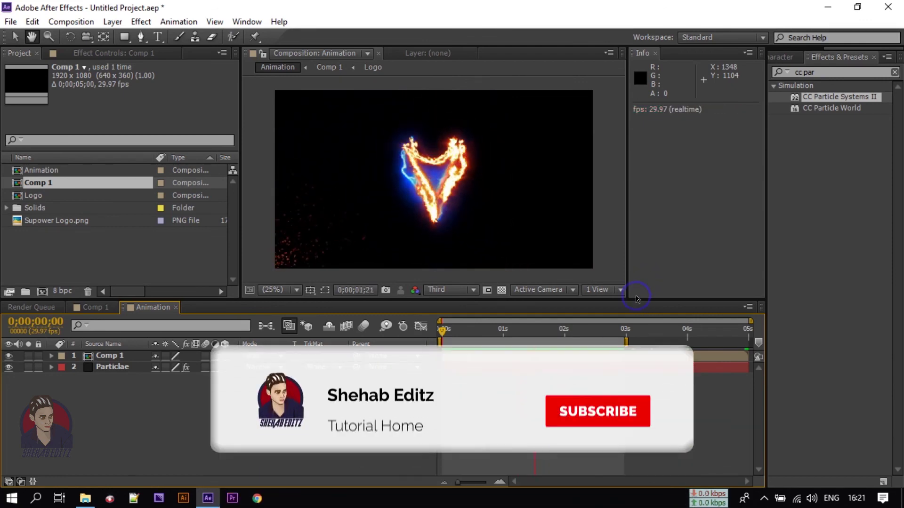
Step: Extend the work area to 4 seconds and import Stunning Cinematic Light Intro.mp3
{"action": "left_click", "coordinate": [624, 339]}
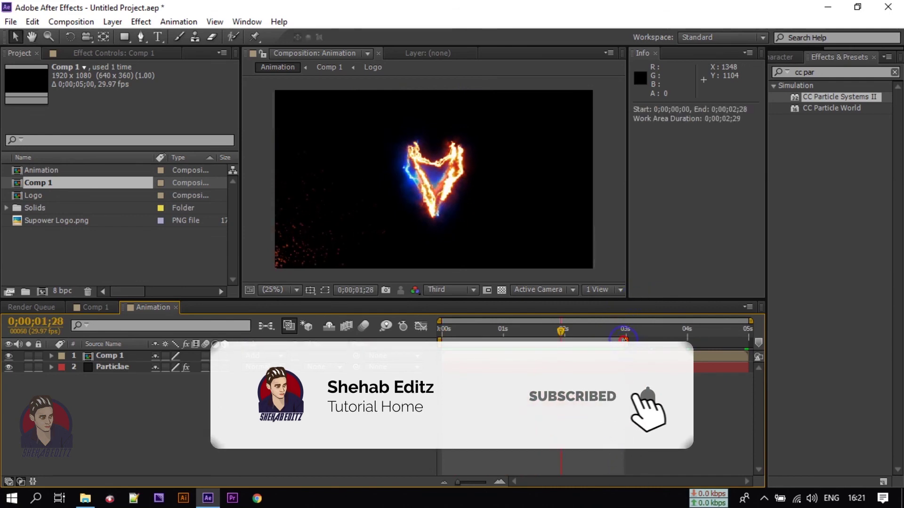
{"action": "left_click_drag", "start_coordinate": [624, 339], "coordinate": [687, 339]}
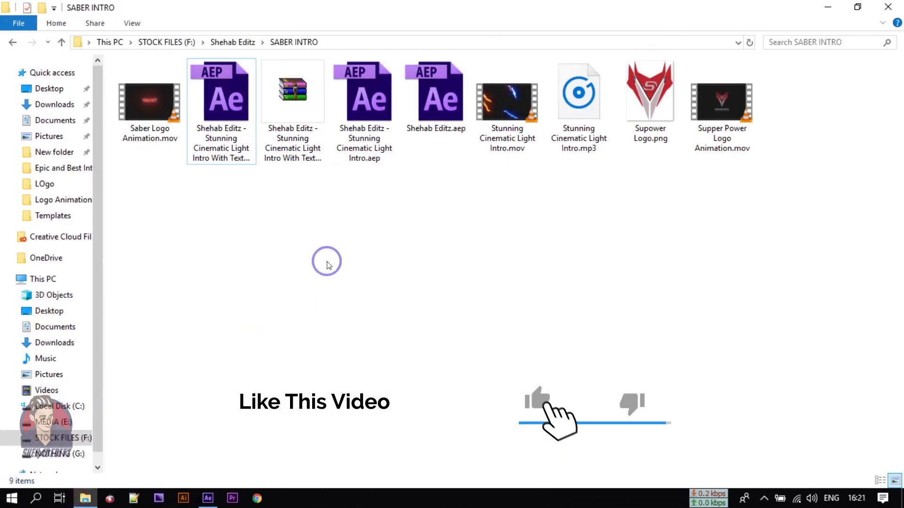
{"action": "left_click", "coordinate": [578, 106]}
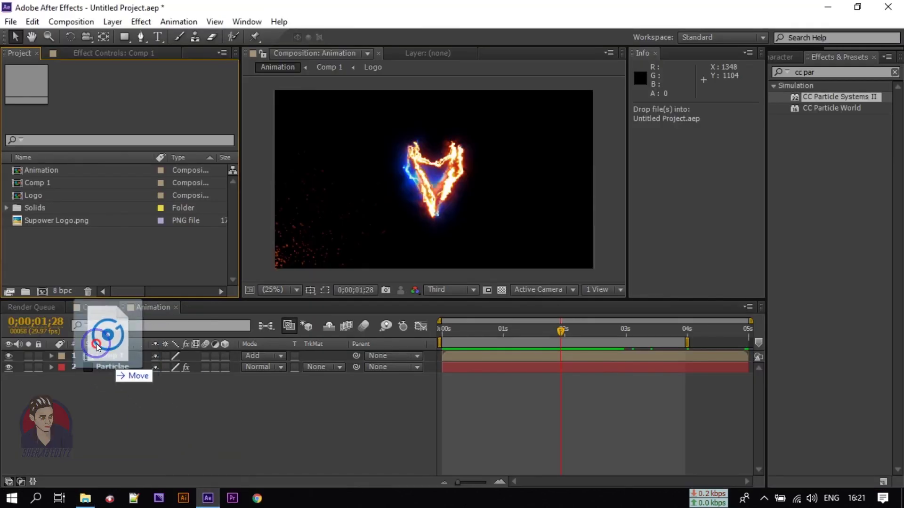
{"action": "mouse_move", "coordinate": [222, 450]}
{"action": "left_mouse_down"}
{"action": "mouse_move", "coordinate": [62, 244]}
{"action": "mouse_move", "coordinate": [90, 384]}
{"action": "left_mouse_up"}
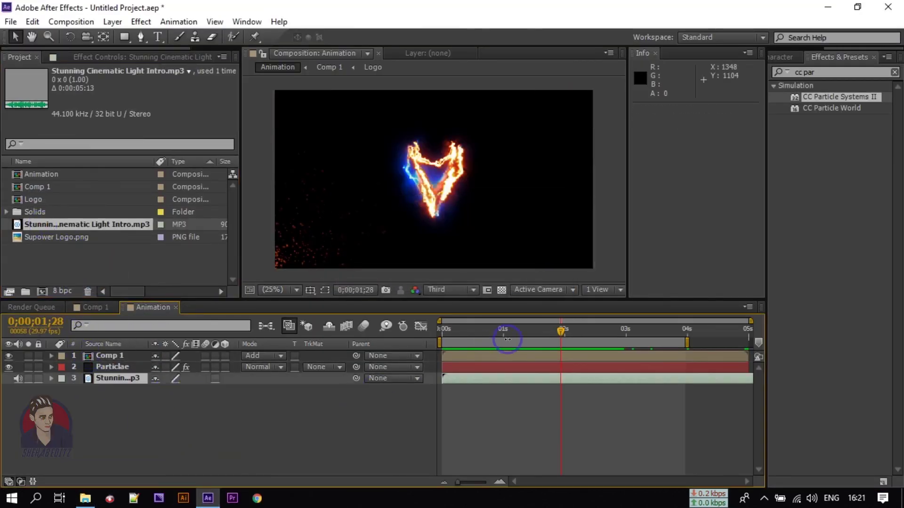
Step: Play the Animation composition with the intro soundtrack from the first frame
{"action": "left_click_drag", "start_coordinate": [561, 332], "coordinate": [426, 354]}
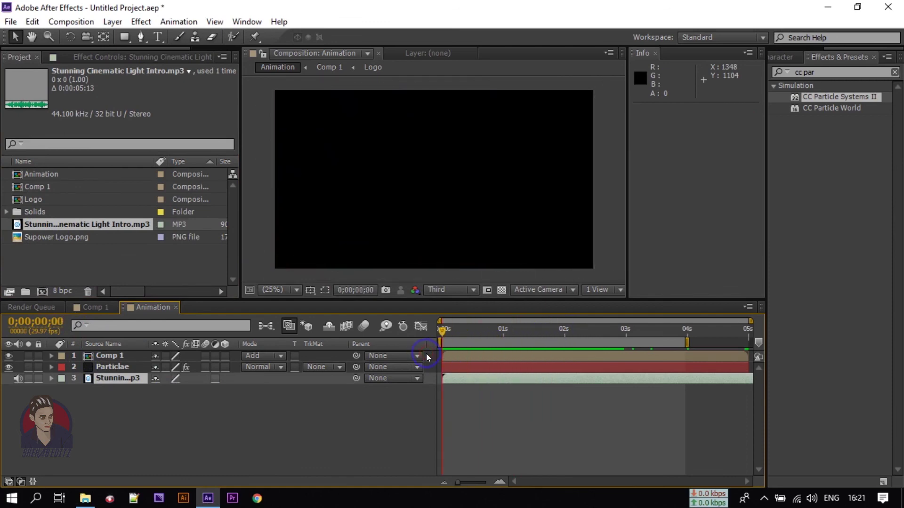
{"action": "key", "text": "space"}
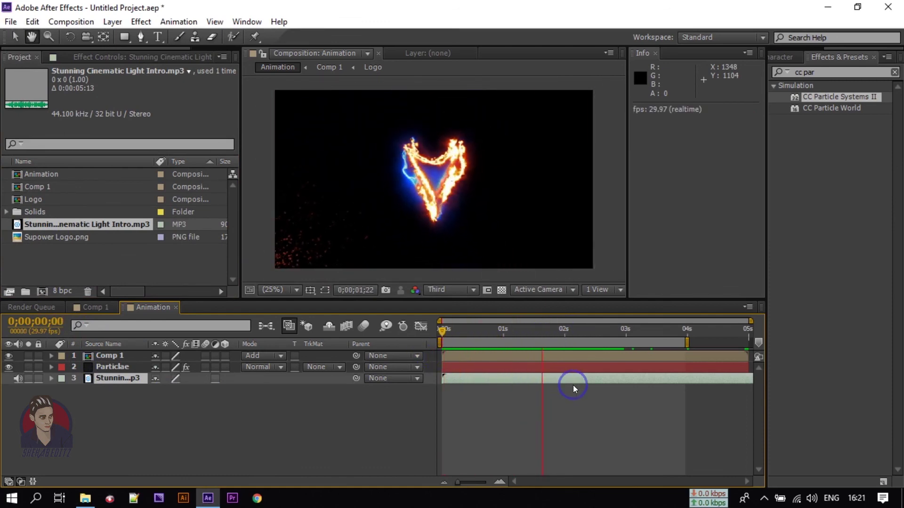